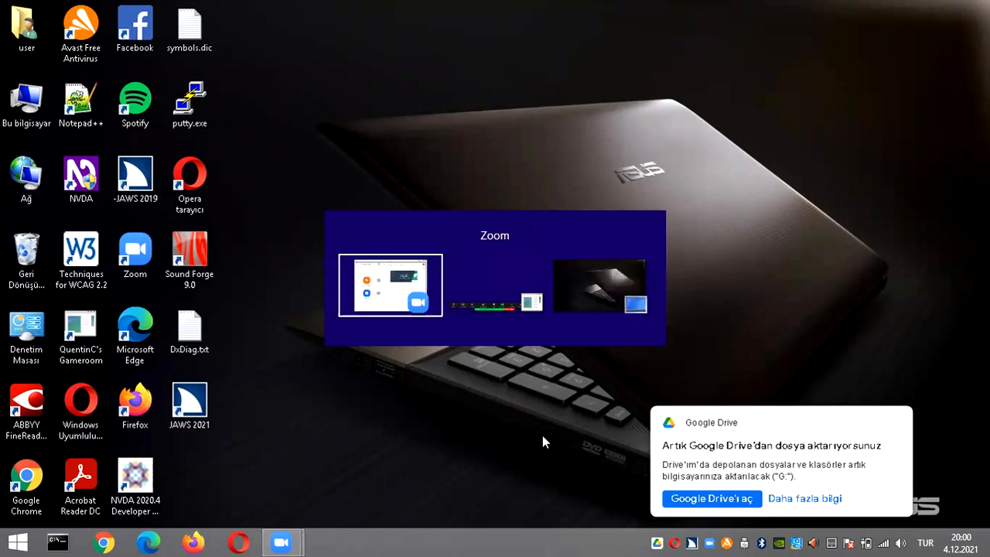
key("Escape")
key("super+r")
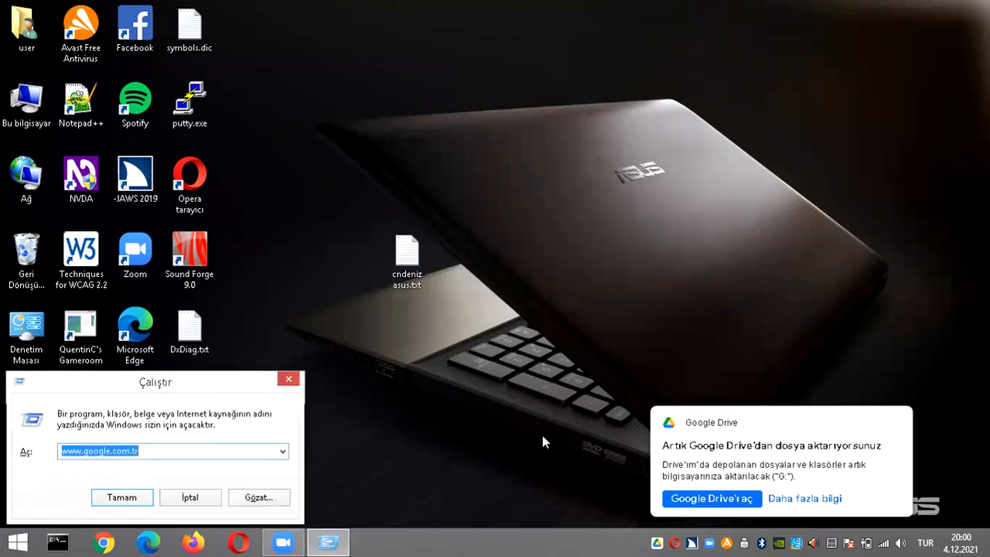
key("Return")
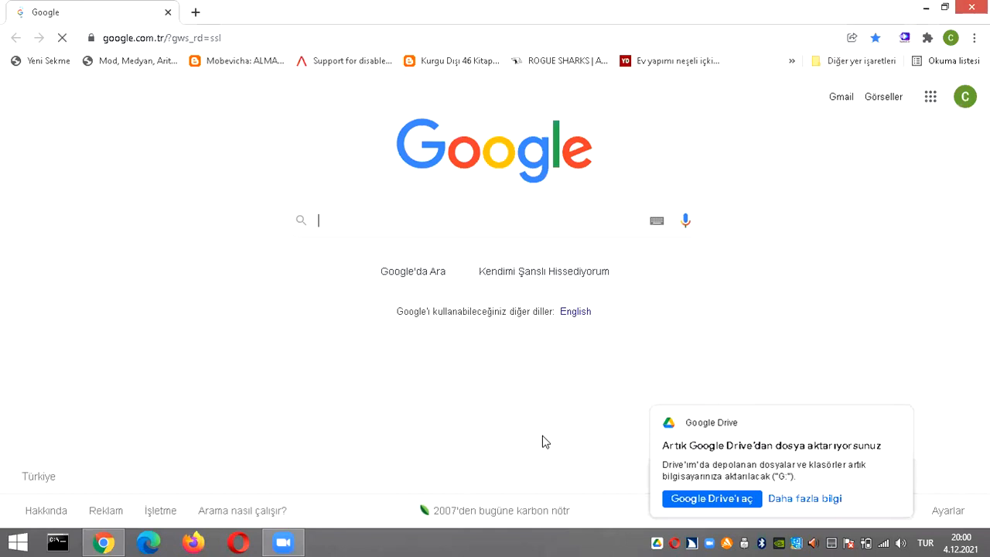
key("alt+Tab")
key("alt+Tab")
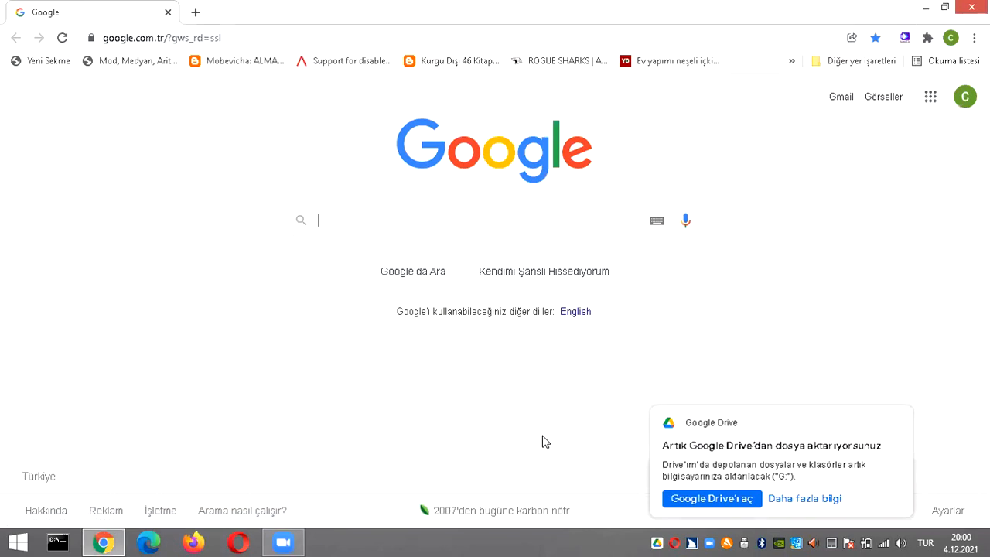
Step: Search Google for "visual studio code" and open the code.visualstudio.com site
type("visual")
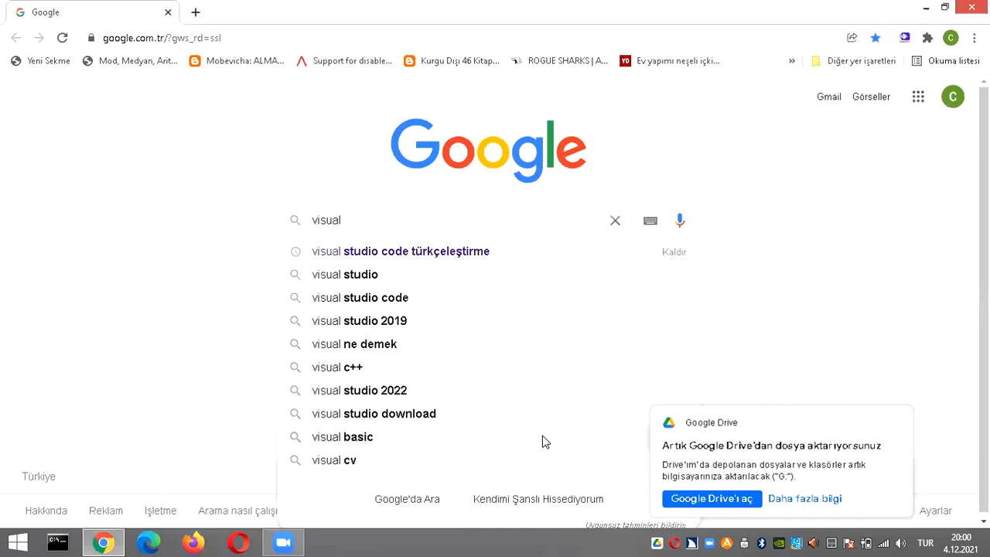
type(" st")
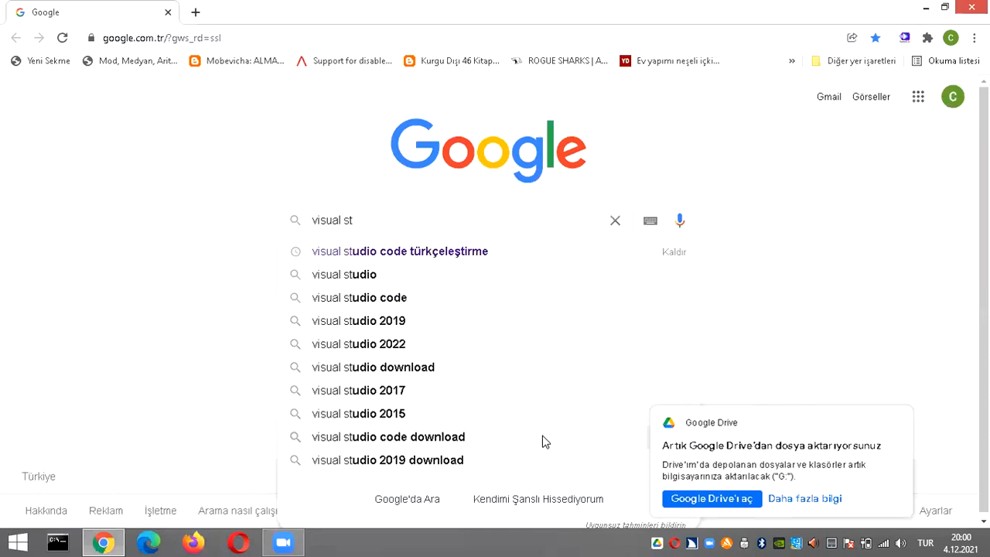
type("udio ")
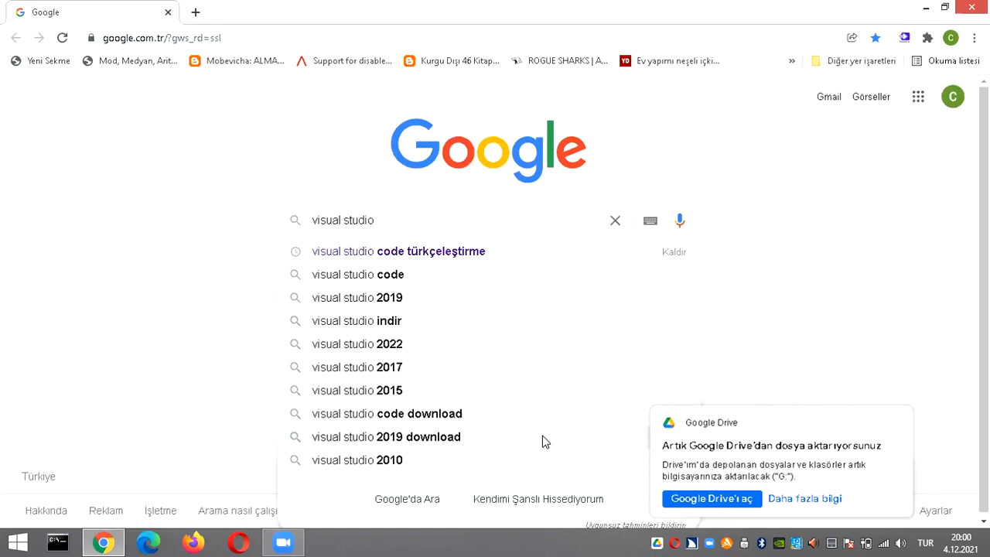
type("code")
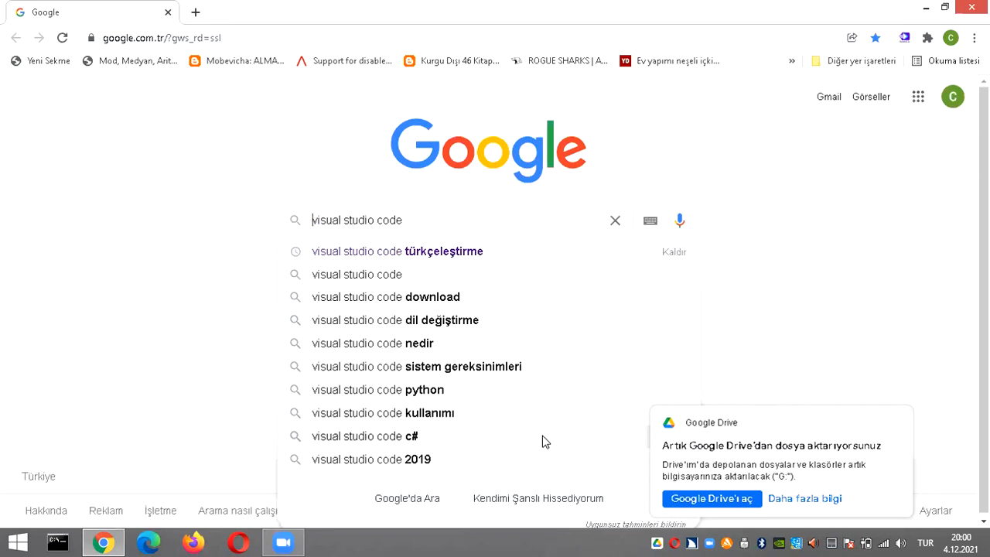
key("Right")
key("Right")
key("Right")
key("Right")
key("Right")
key("Right")
key("Right")
key("Right")
key("Right")
key("Right")
key("Right")
key("Right")
key("Right")
key("Return")
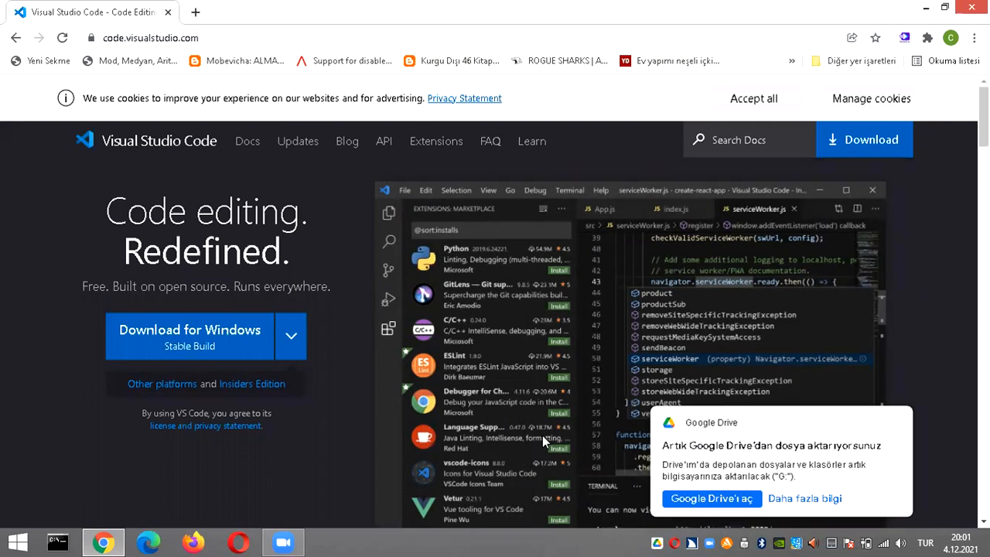
Step: Download the stable Visual Studio Code build for Windows and choose to keep the installer file
scroll(544, 440, "down", 10)
scroll(544, 441, "down", 5)
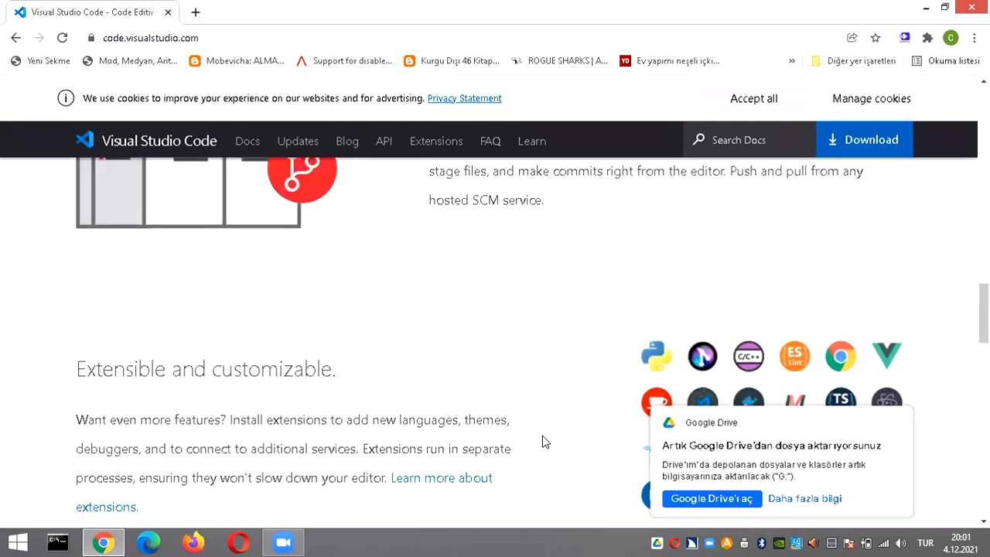
scroll(543, 440, "down", 5)
scroll(543, 440, "down", 5)
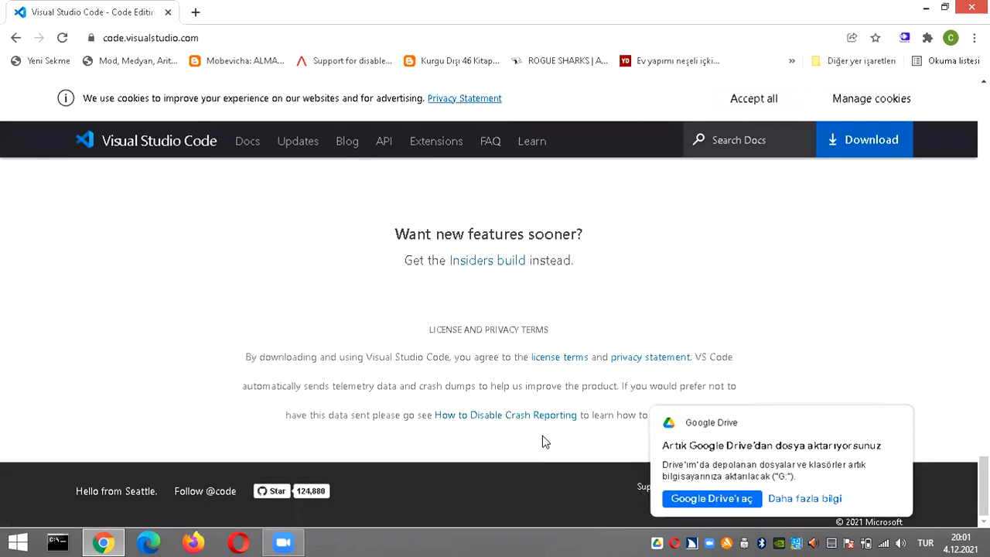
key("Home")
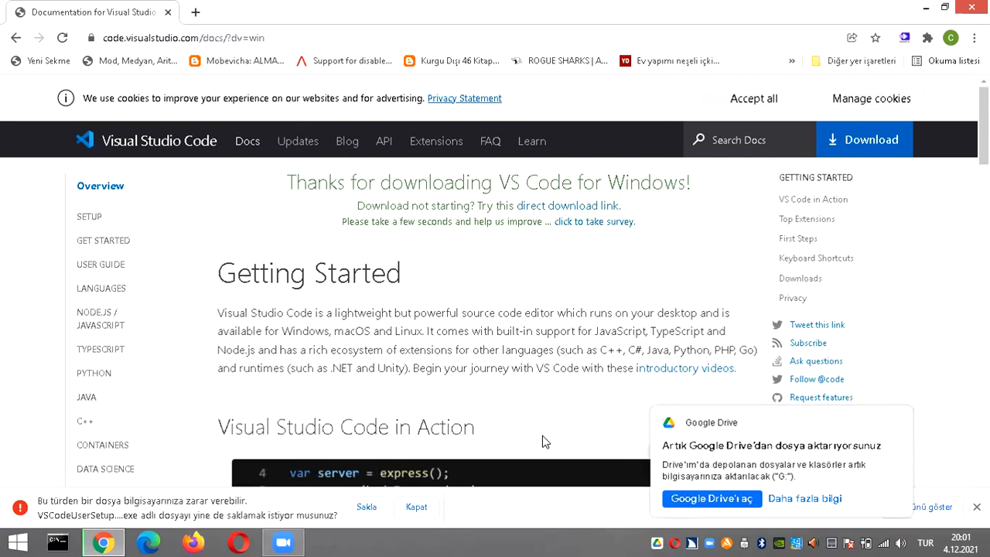
key("shift+F6")
key("Return")
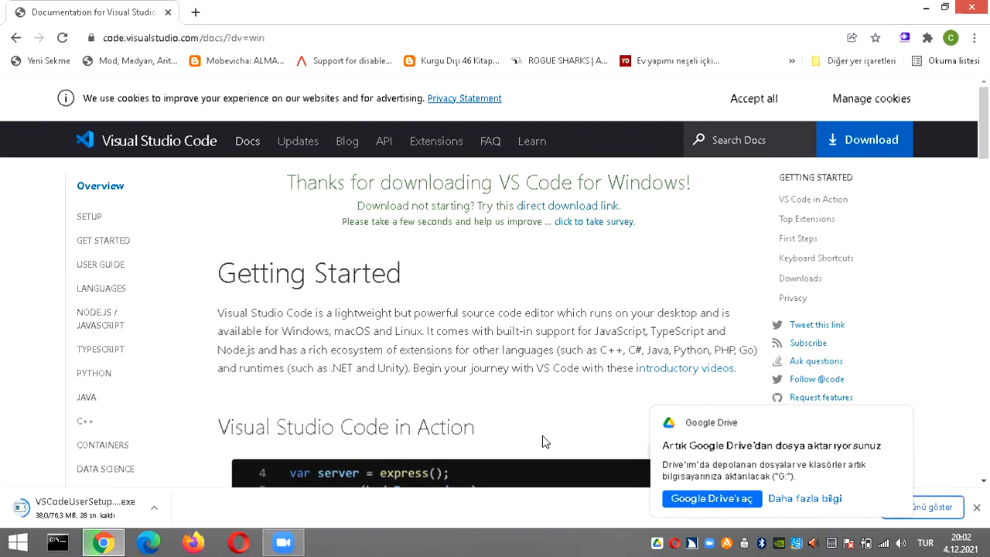
Step: Run the downloaded VSCodeUserSetup installer from the browser's download list
key("shift+Tab")
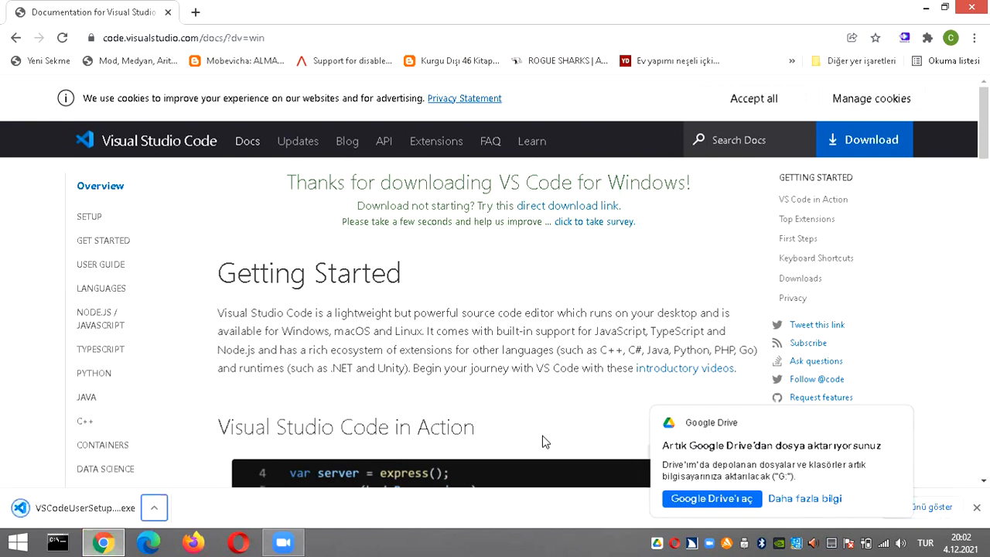
key("space")
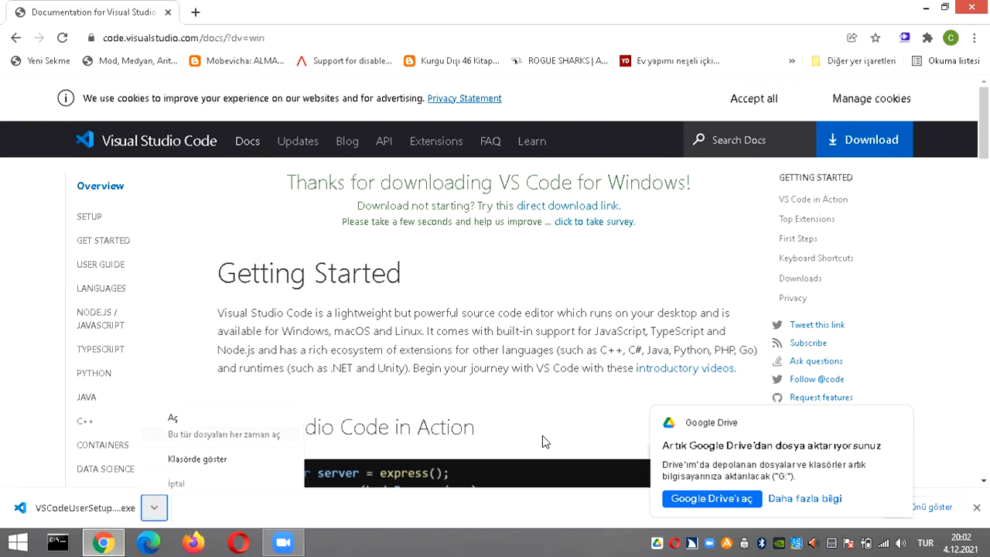
key("Return")
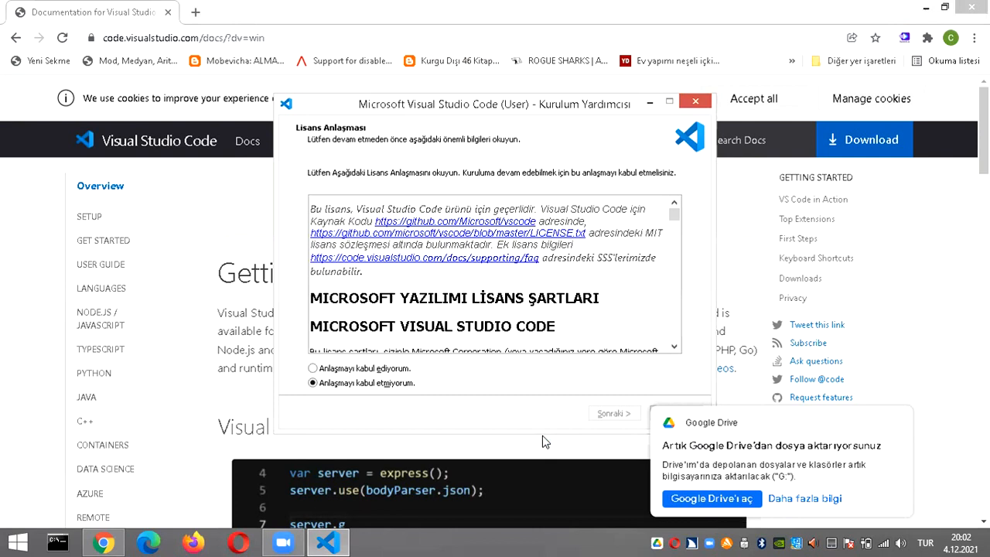
Step: Accept the license agreement in the setup wizard and continue to the install location page
key("Tab")
key("Up")
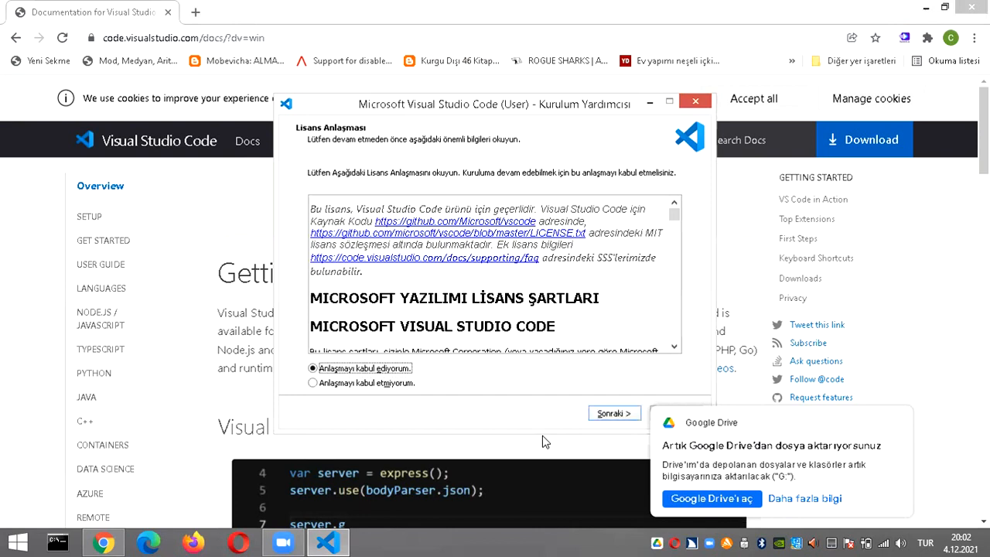
key("Tab")
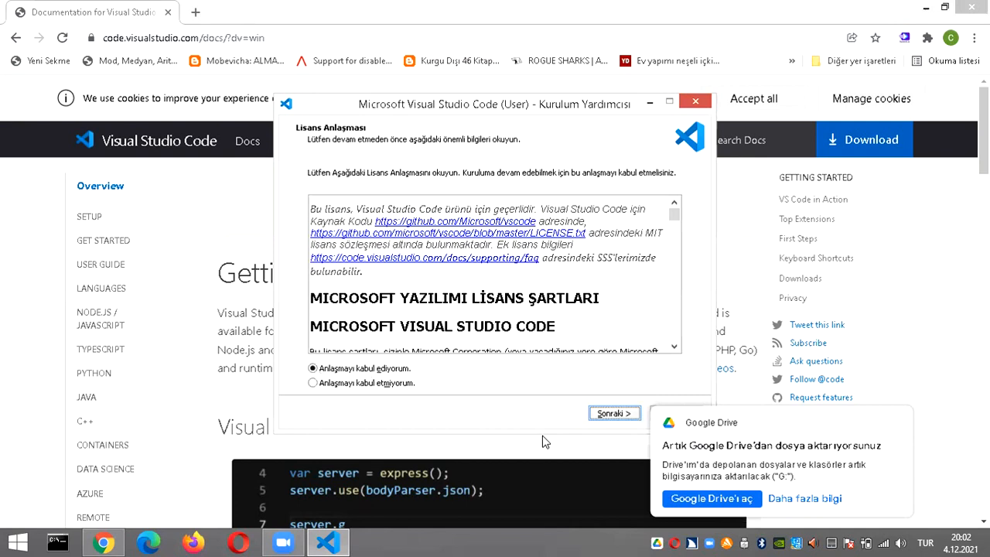
key("Return")
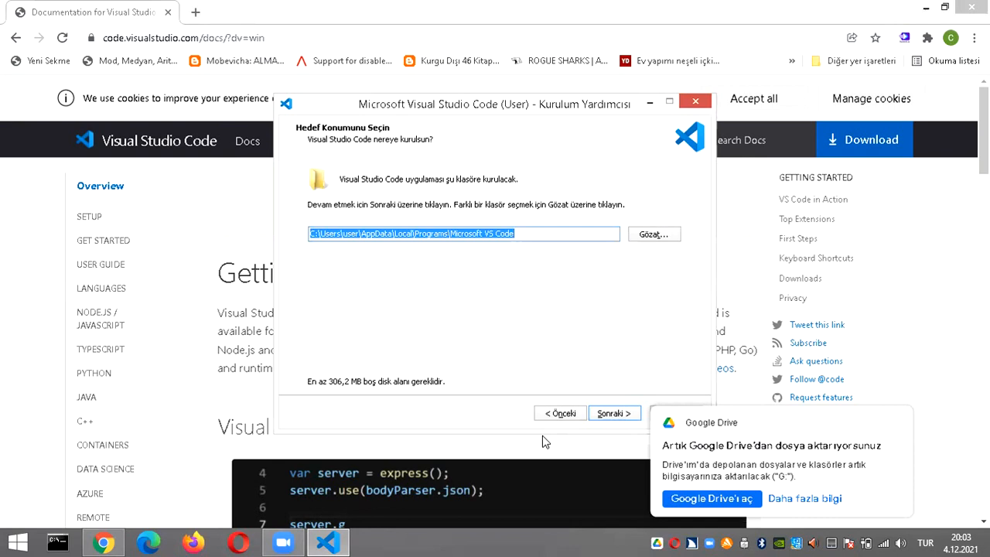
Step: Keep the default install location and the "Visual Studio Code" Start menu folder, continuing to the additional tasks
key("Tab")
key("Tab")
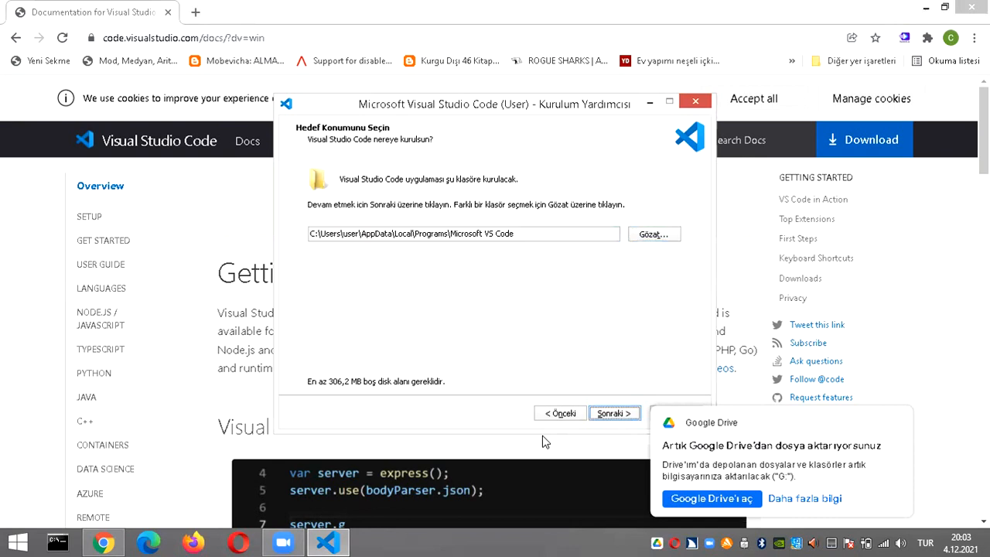
key("Return")
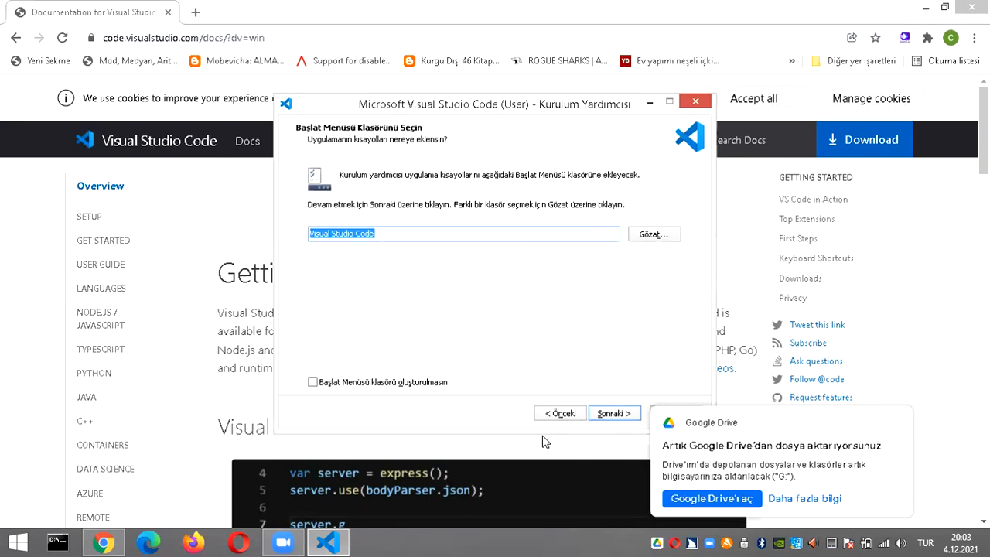
key("Tab")
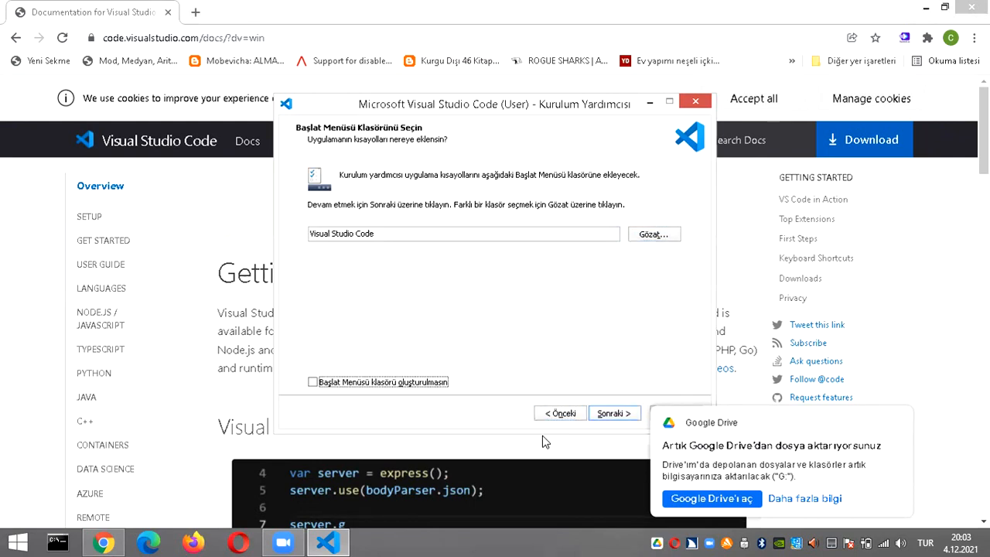
key("Tab")
key("Tab")
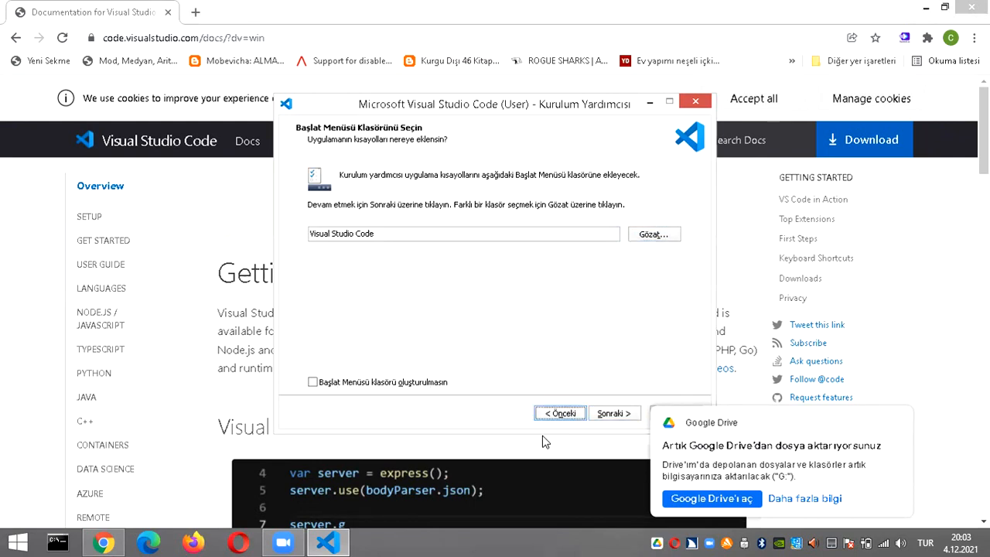
key("Return")
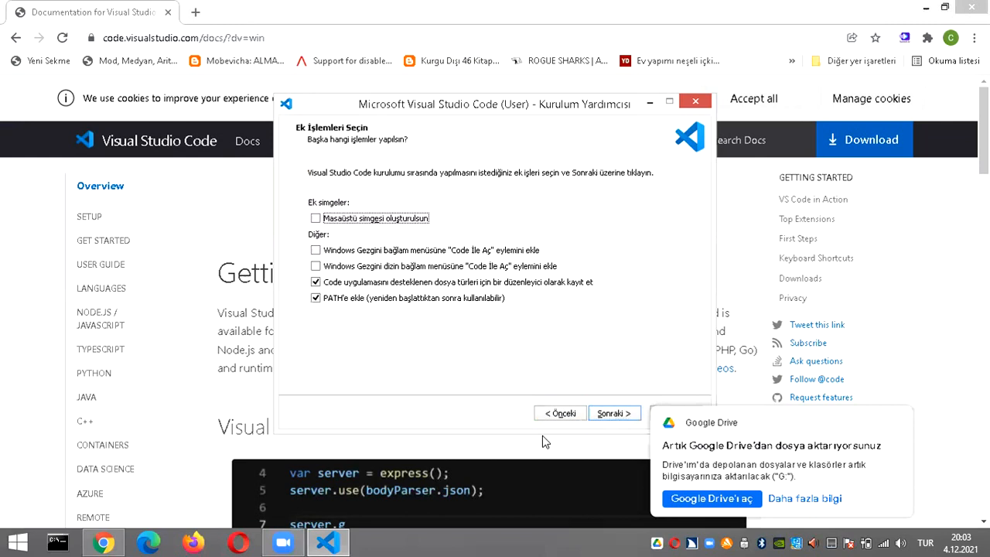
Step: Enable the creation of a desktop icon in the additional tasks
key("space")
key("Tab")
key("Up")
key("Up")
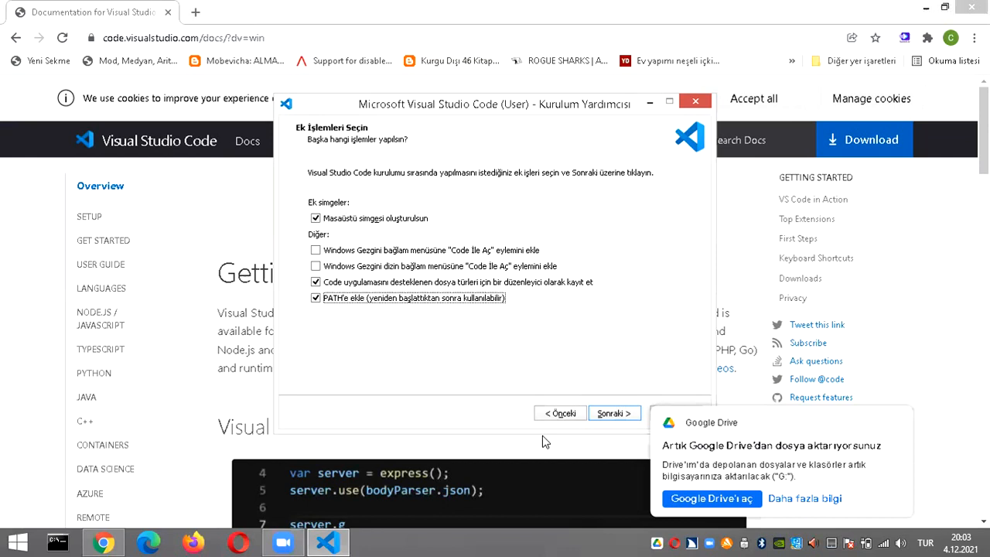
Step: Enable the "Code İle Aç" action for the Windows Explorer file and directory context menus, and continue to the installation summary
key("Down")
key("Up")
key("Down")
key("Down")
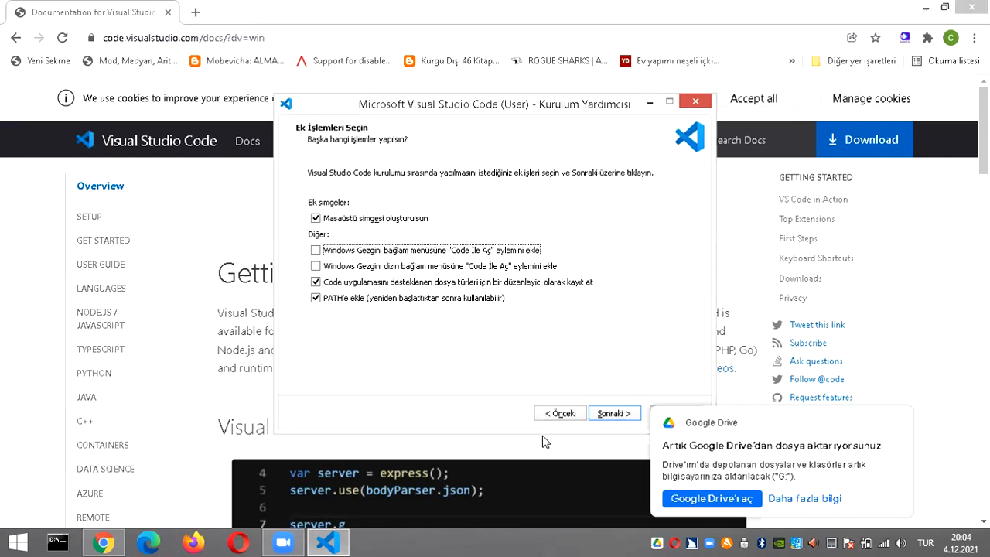
key("space")
key("Down")
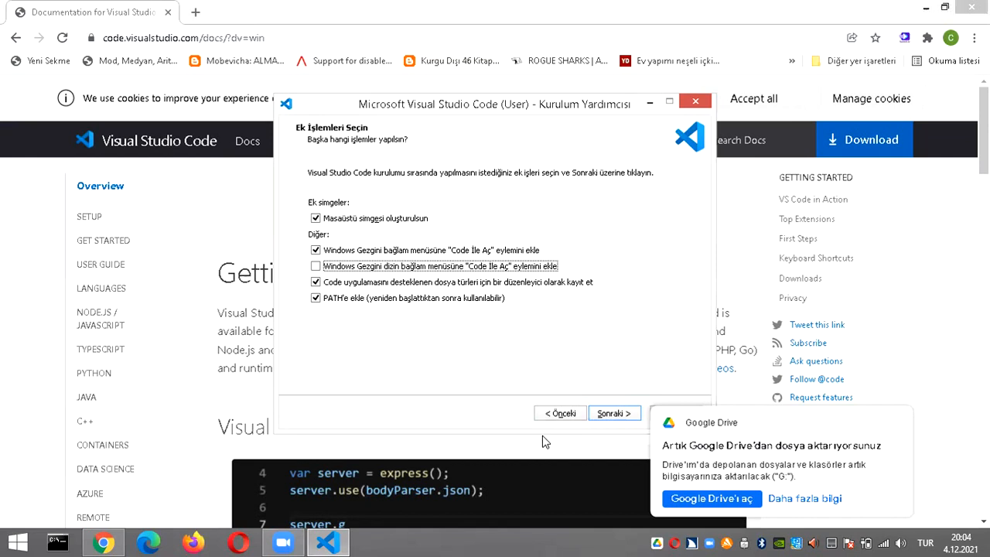
key("space")
key("Down")
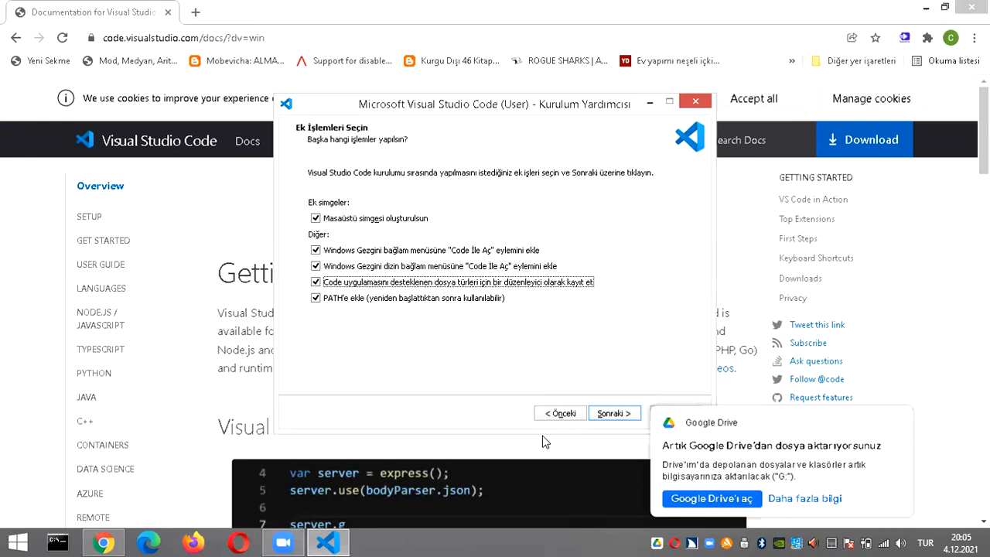
key("Down")
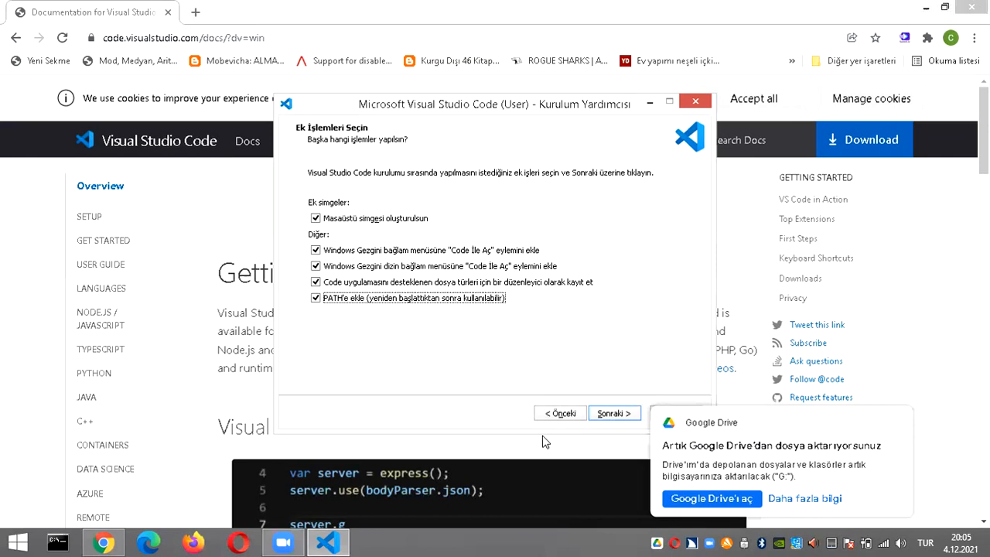
key("Tab")
key("Tab")
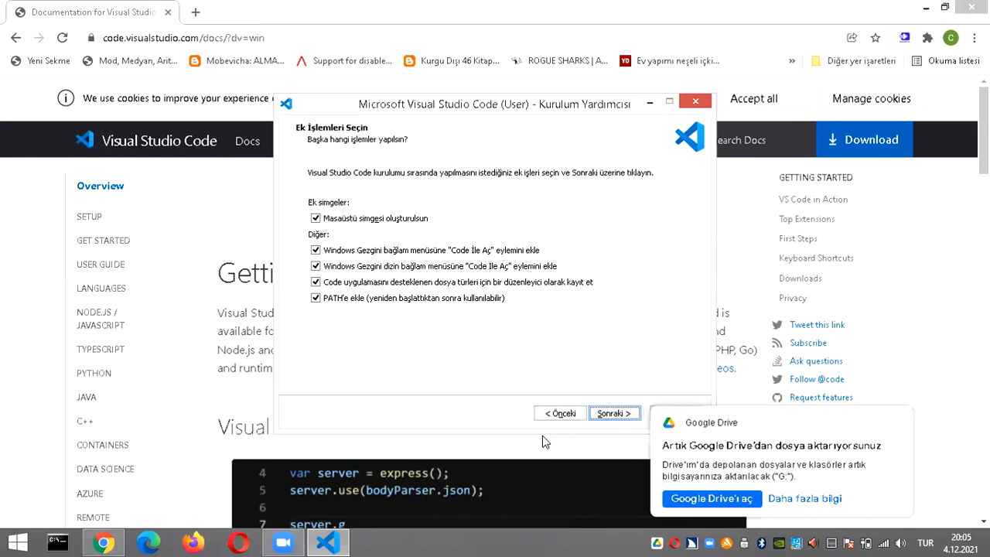
key("Return")
Step: Install Visual Studio Code and finish the wizard with launching the application left enabled
key("Tab")
key("Tab")
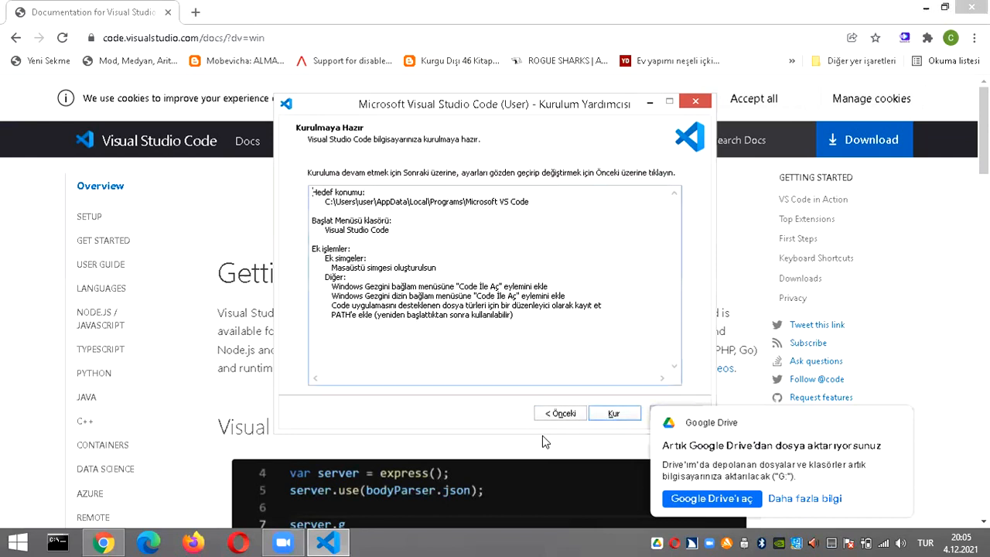
key("Tab")
key("Tab")
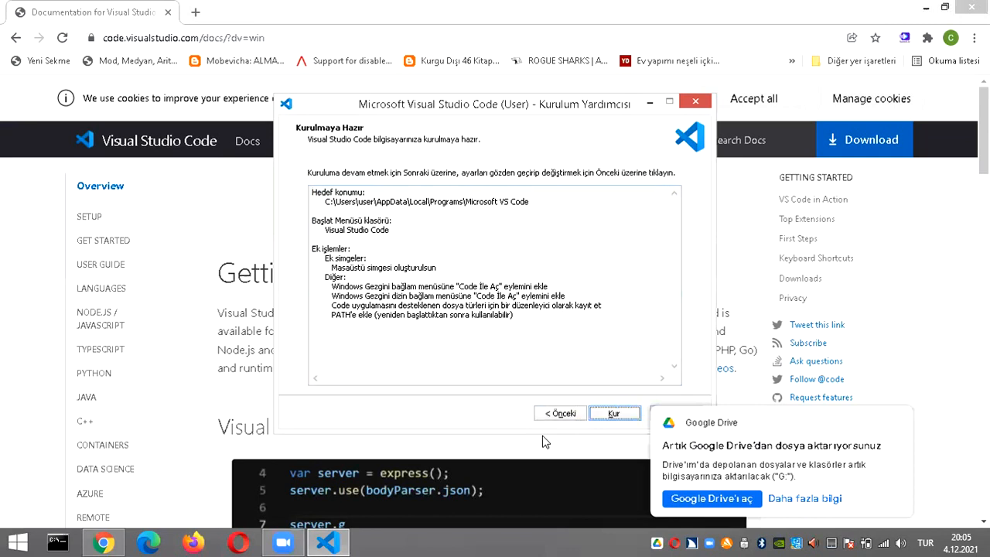
key("Return")
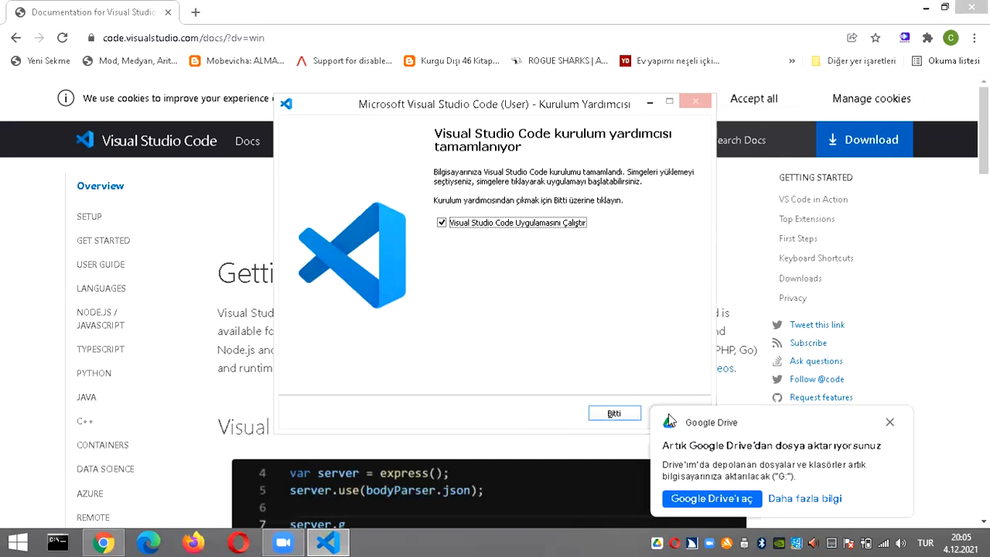
key("Tab")
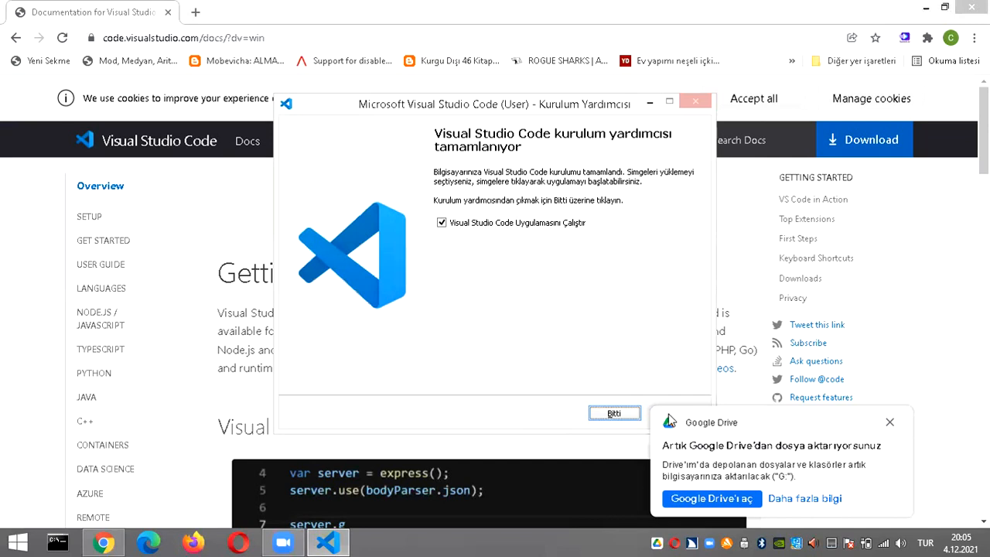
key("Return")
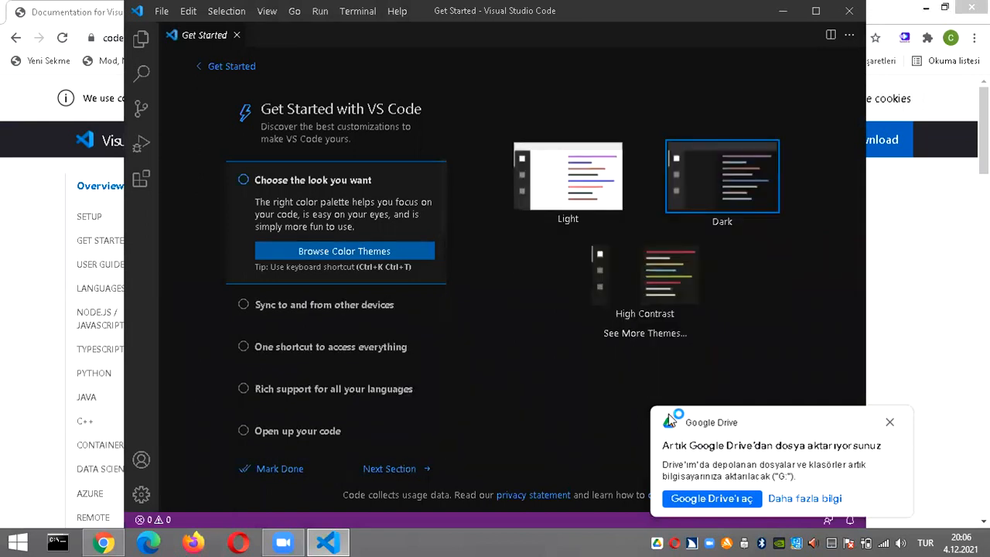
Step: Mark the "Get Started with VS Code" walkthrough as done and return to the welcome page
key("Down")
key("Tab")
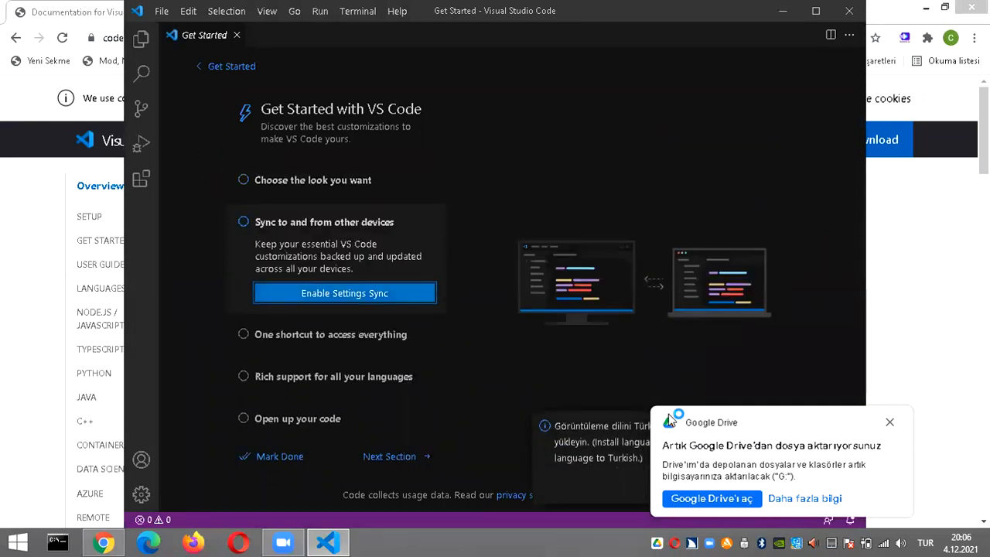
key("Tab")
key("Tab")
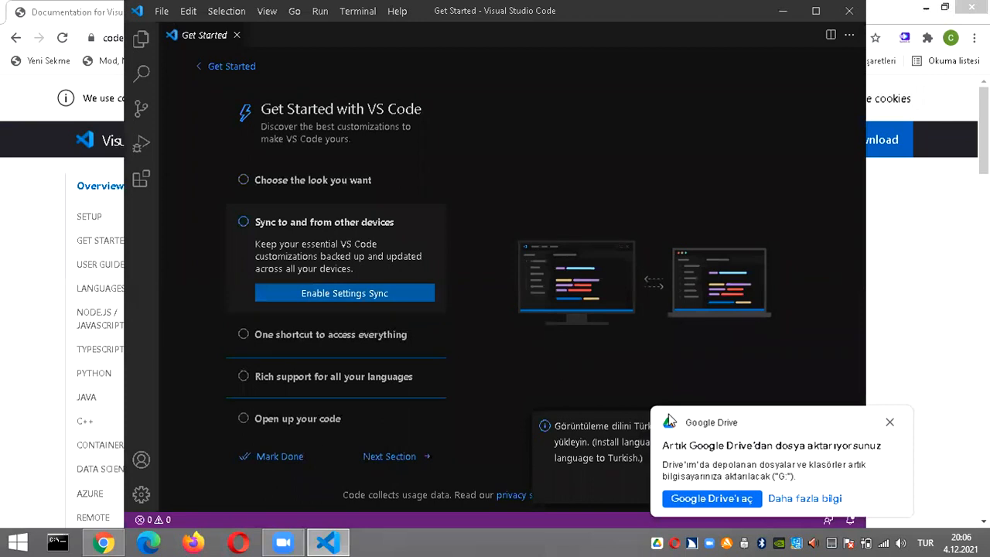
key("Tab")
key("Tab")
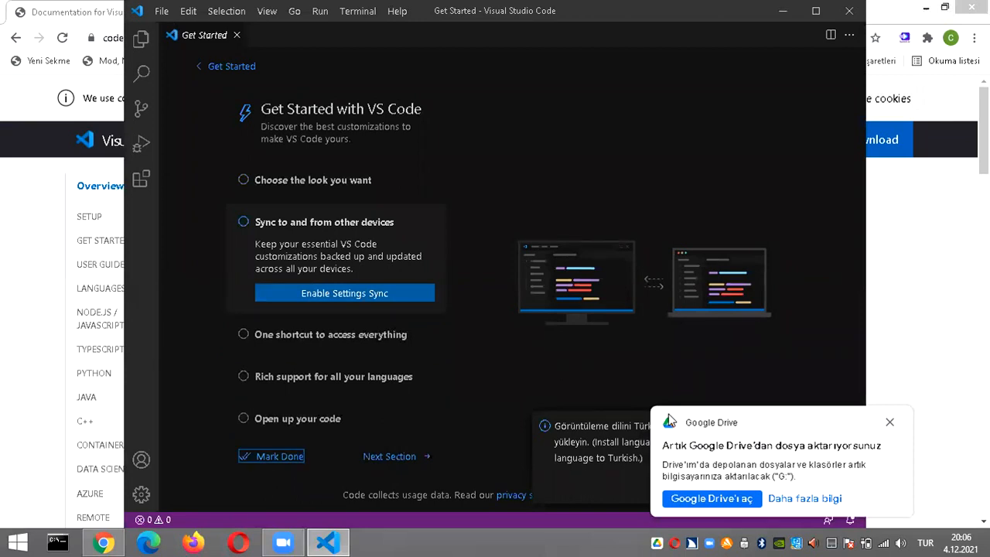
key("Return")
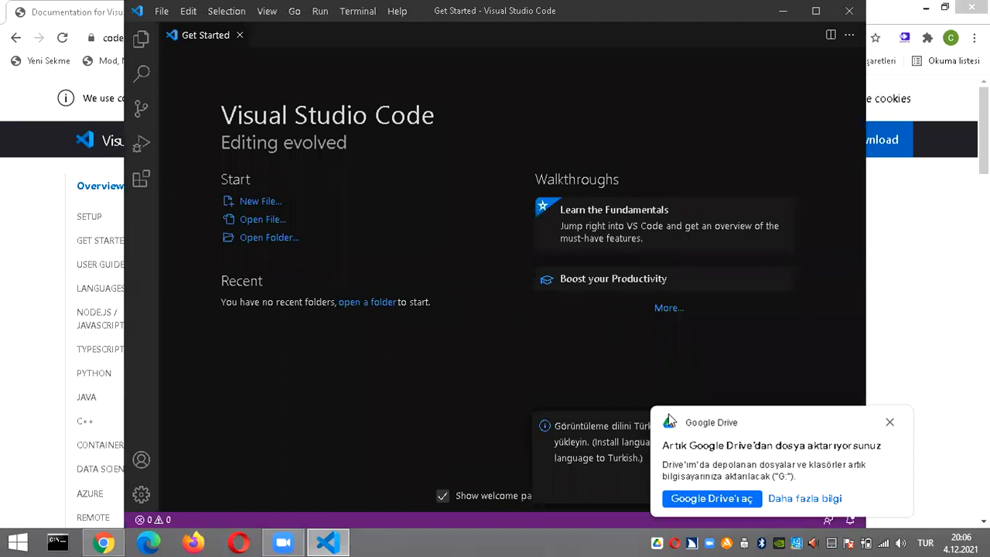
key("Tab")
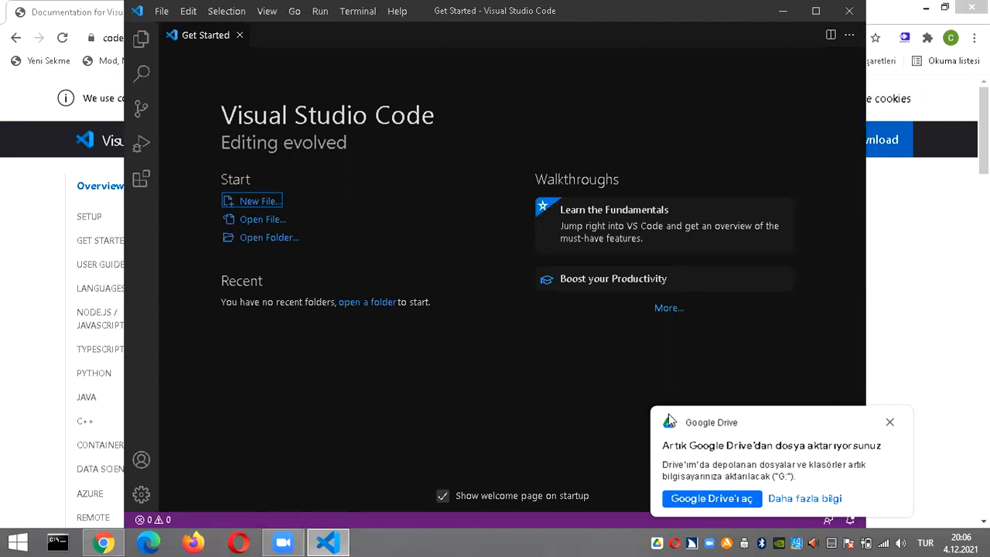
Step: Switch to Chrome and search Google for "visualstudio türkçepaket"
key("alt+Tab")
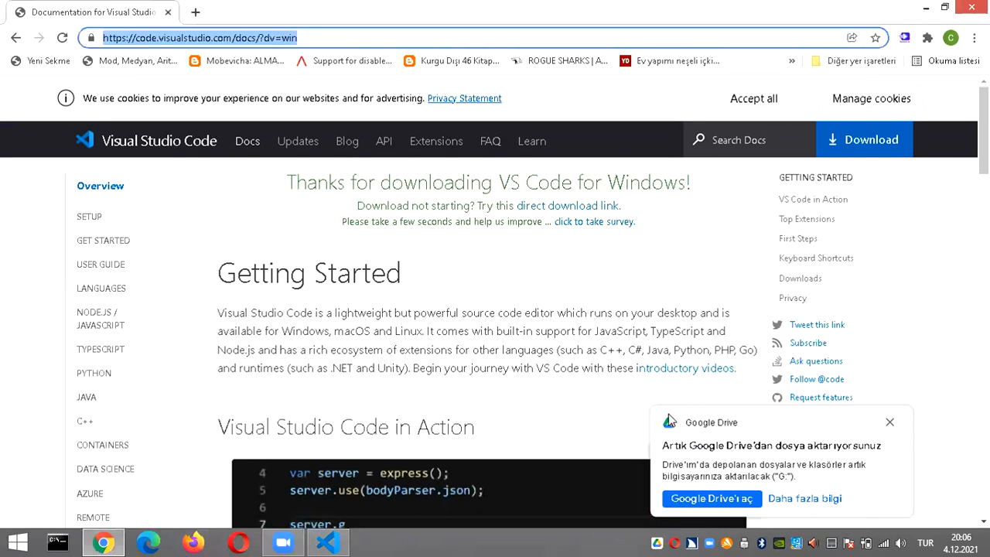
key("BackSpace")
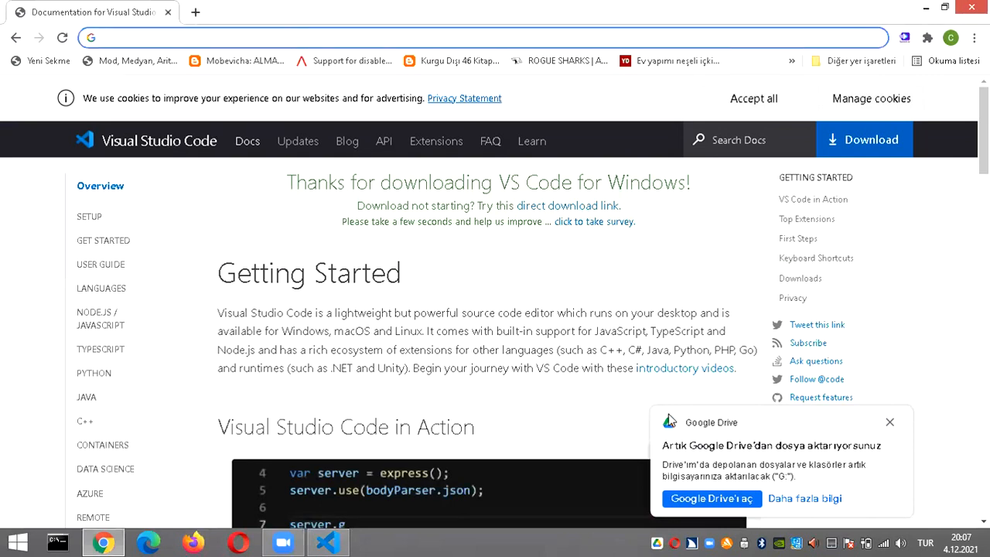
type("visualst")
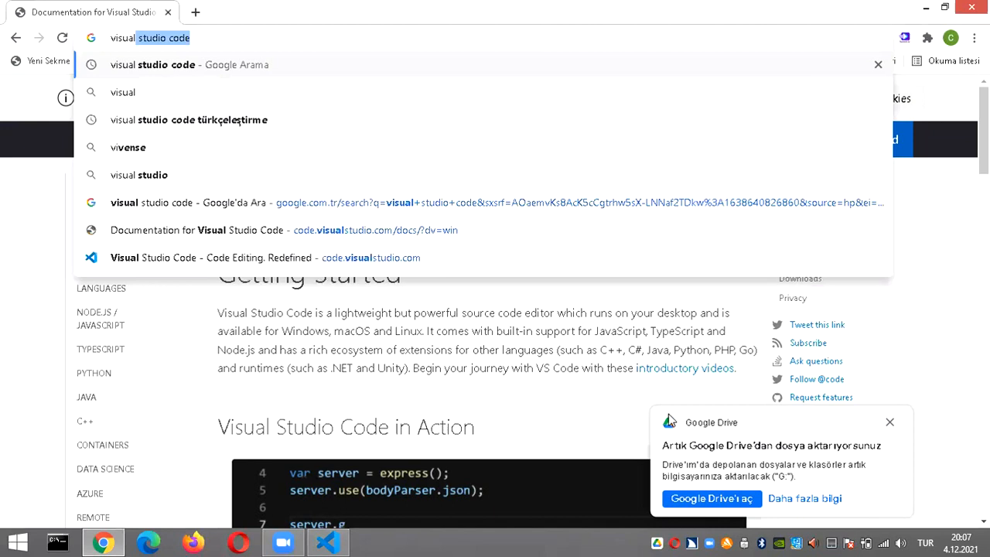
type("id")
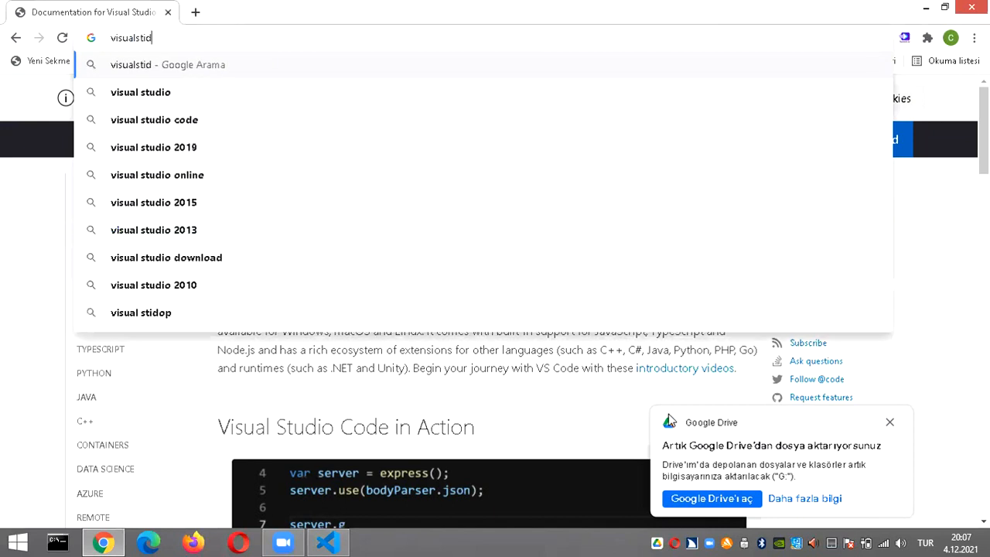
key("BackSpace")
key("BackSpace")
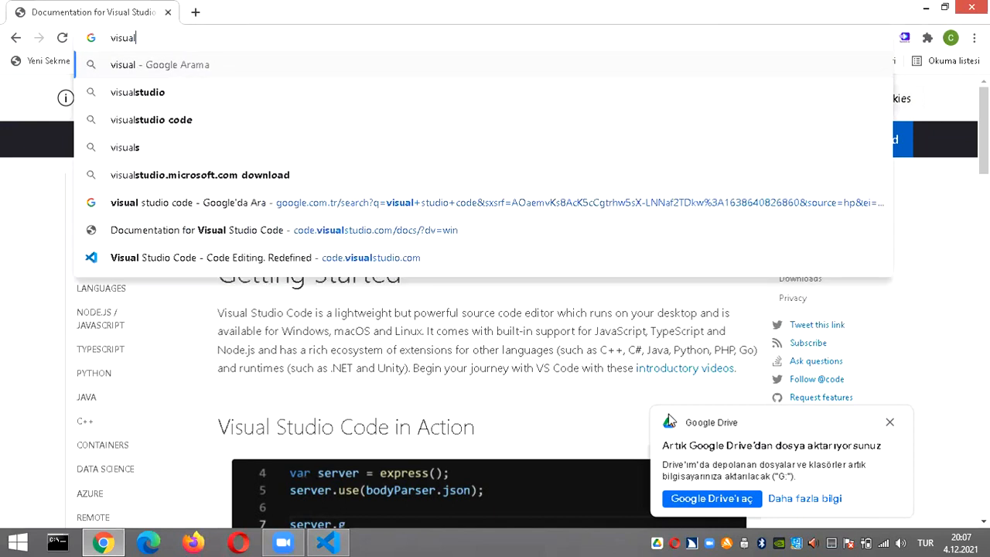
type("udio ")
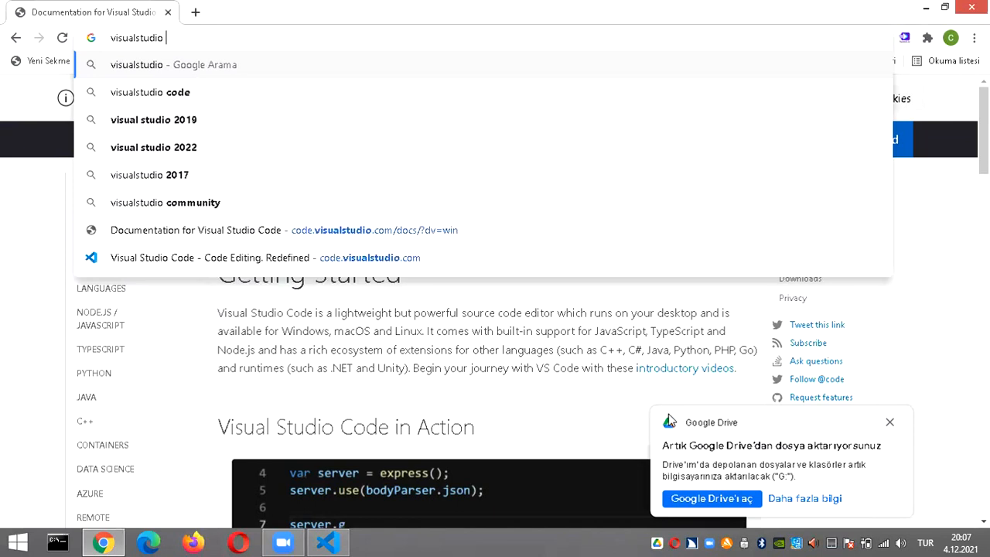
type("türkçepaket")
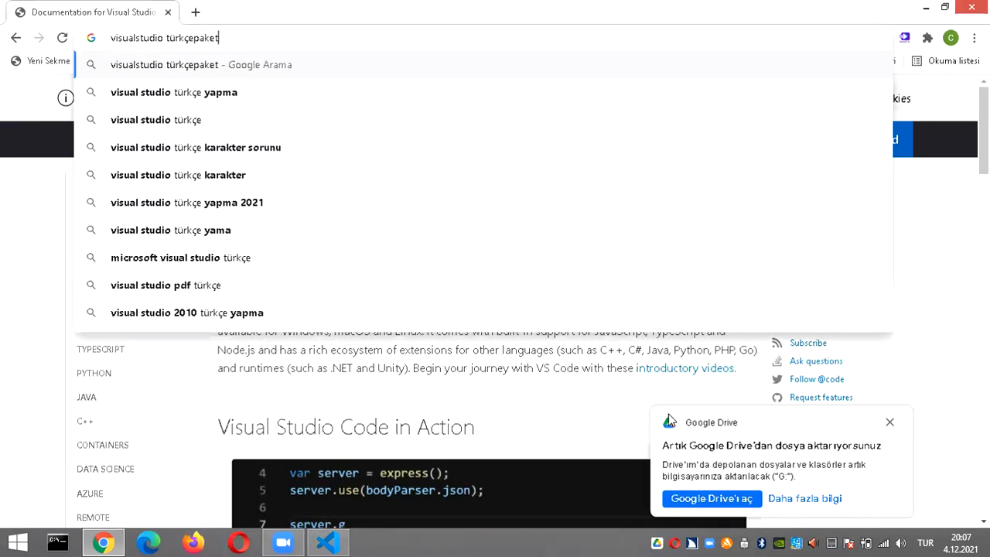
key("Return")
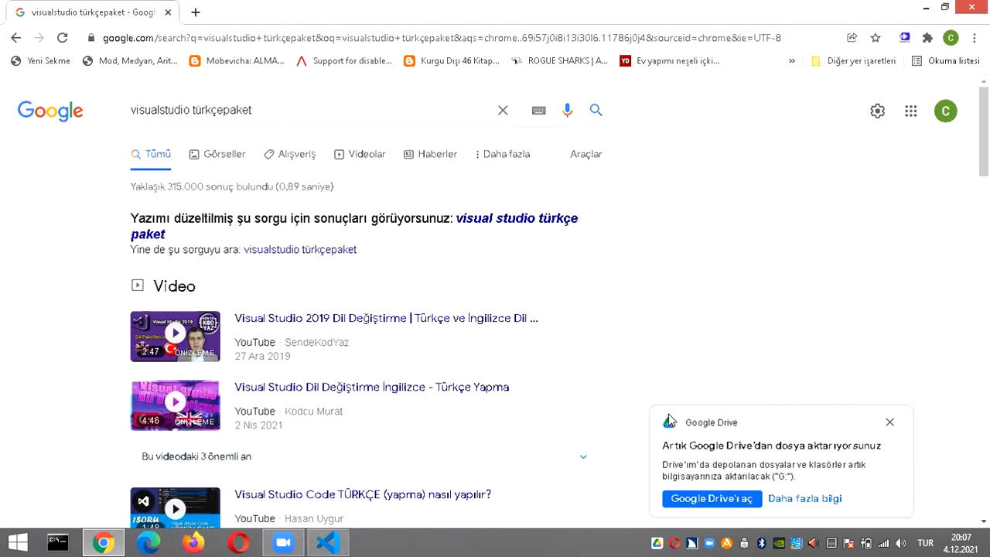
Step: Open the Marketplace page of the Turkish Language Pack for Visual Studio Code and start its installation, keeping "Don't show this message again" enabled
scroll(670, 421, "down", 5)
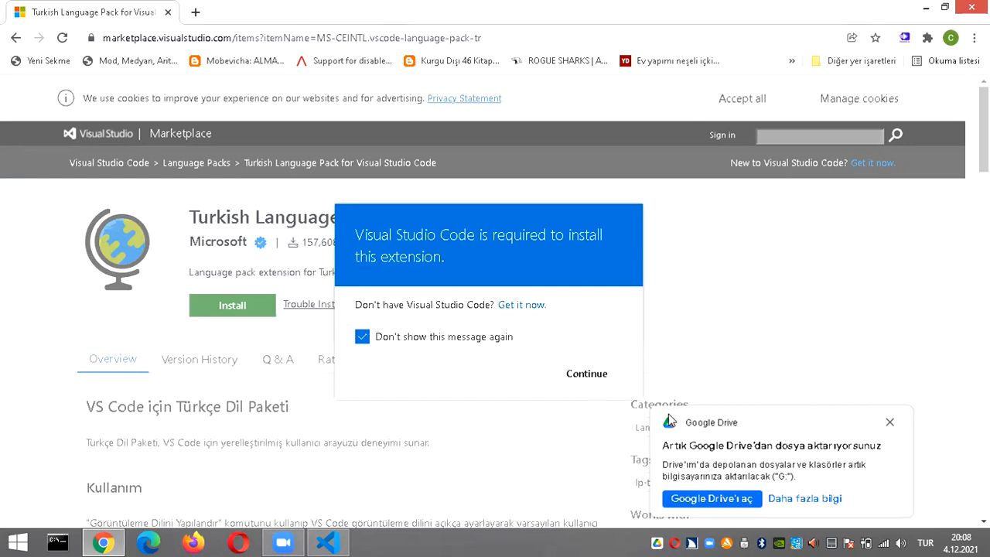
key("space")
key("space")
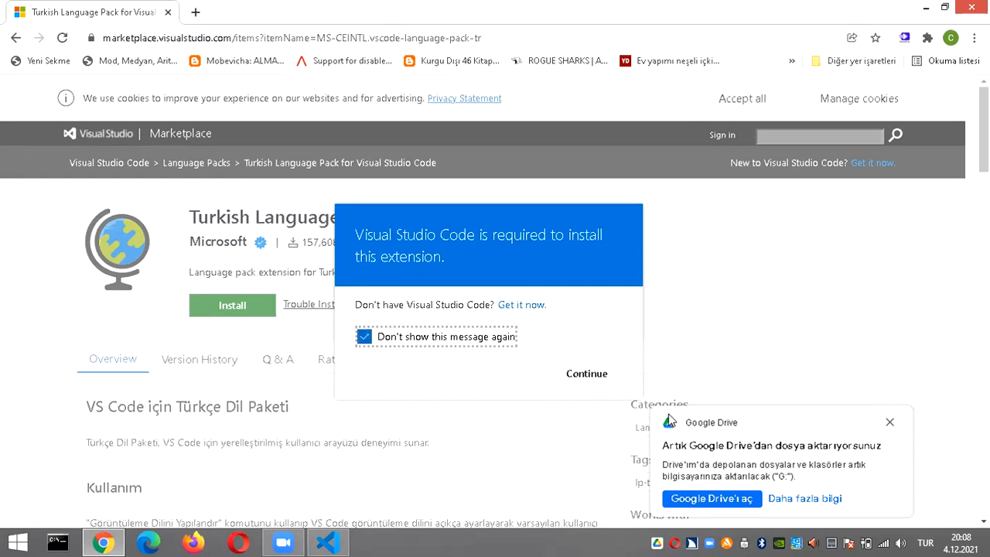
key("Return")
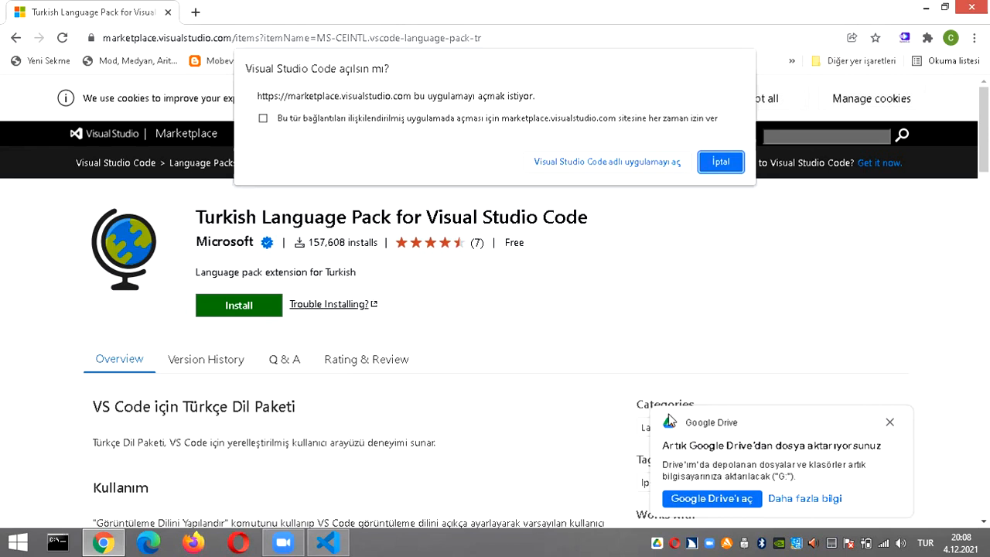
Step: Always allow marketplace.visualstudio.com to open such links in the associated application, and open the language pack in Visual Studio Code
key("Tab")
key("space")
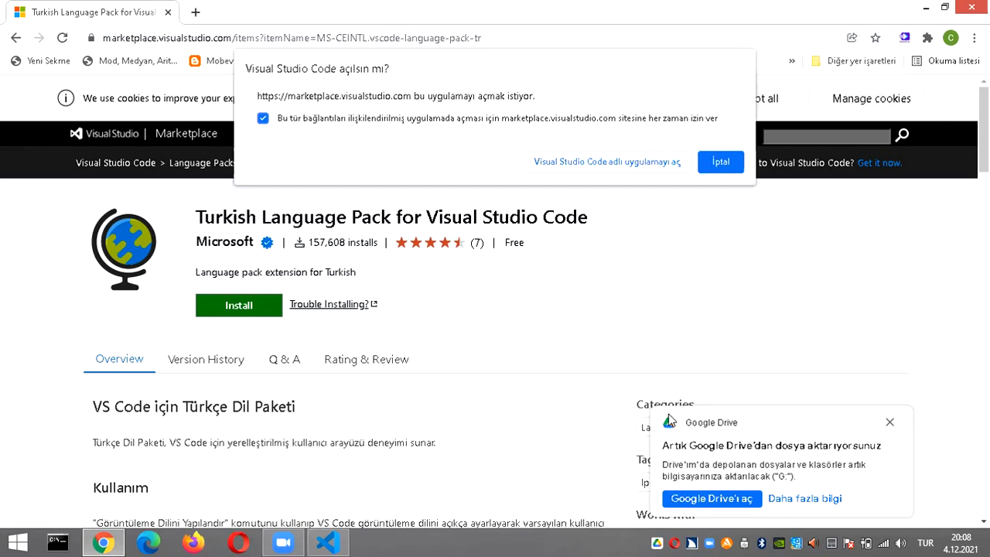
key("Tab")
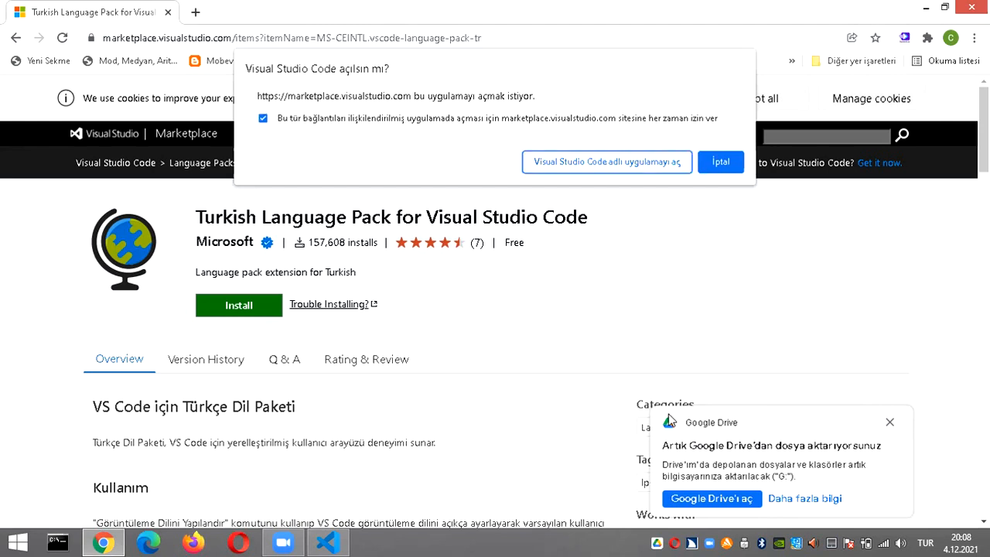
key("Return")
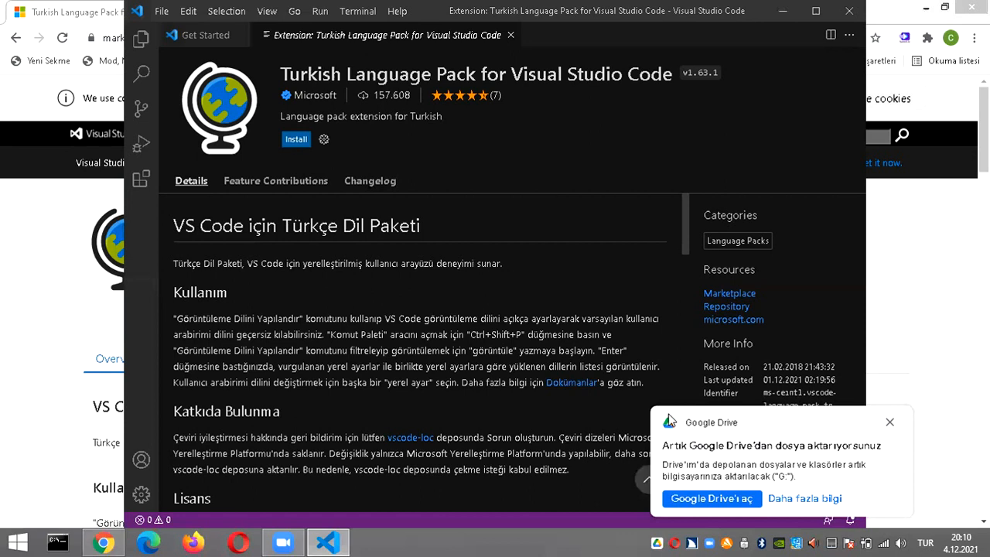
Step: Find the Configure Display Language command by filtering the commands with "disp" and run it
key("ctrl+shift+p")
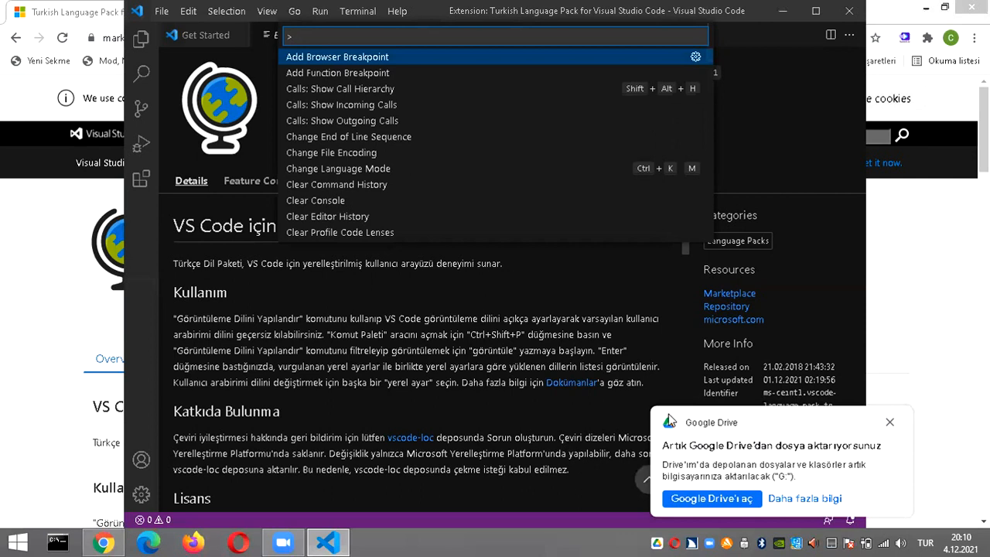
type("di")
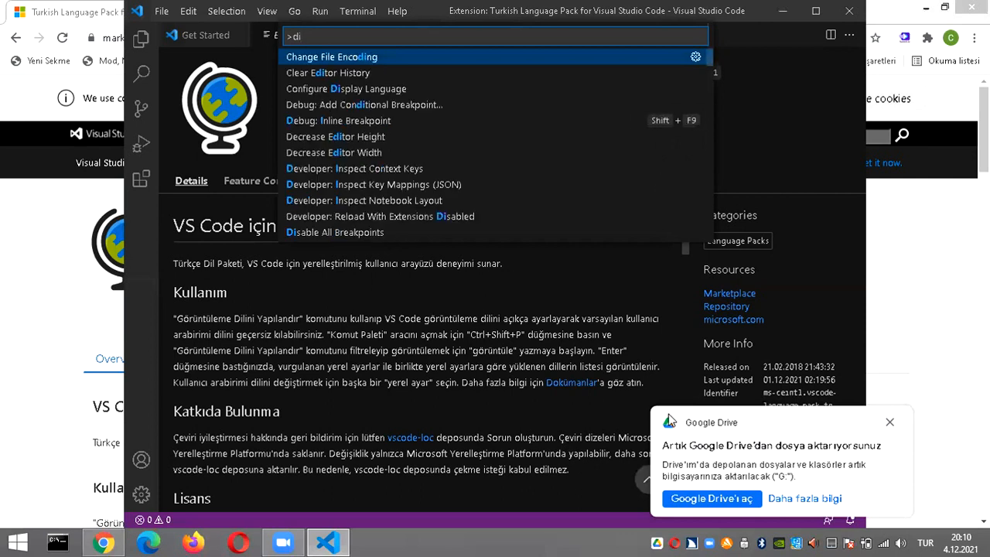
type("s")
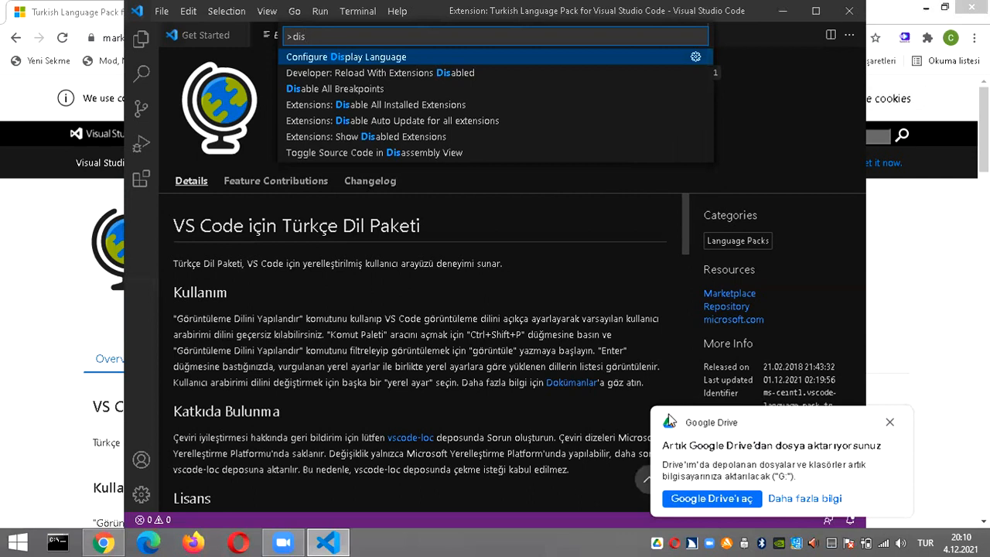
type("p")
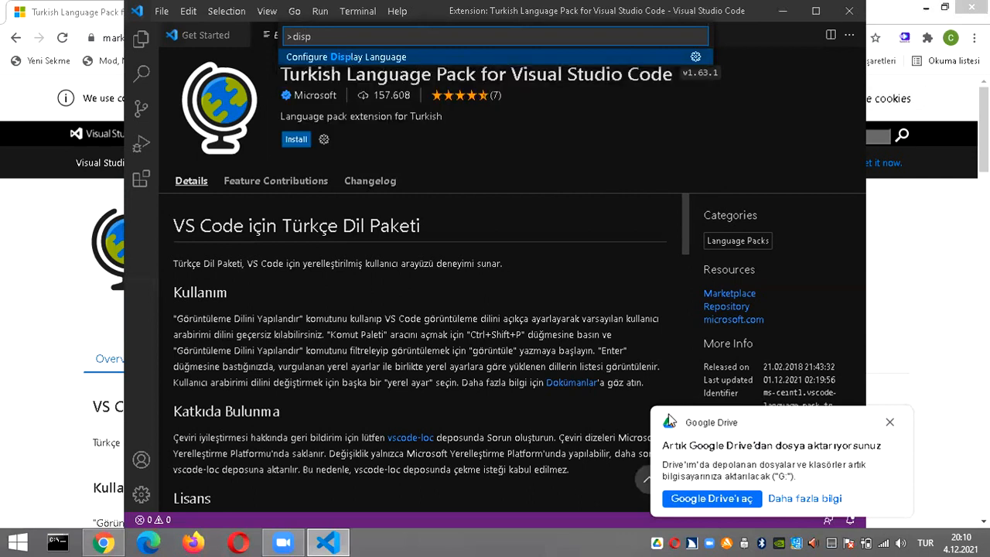
key("Return")
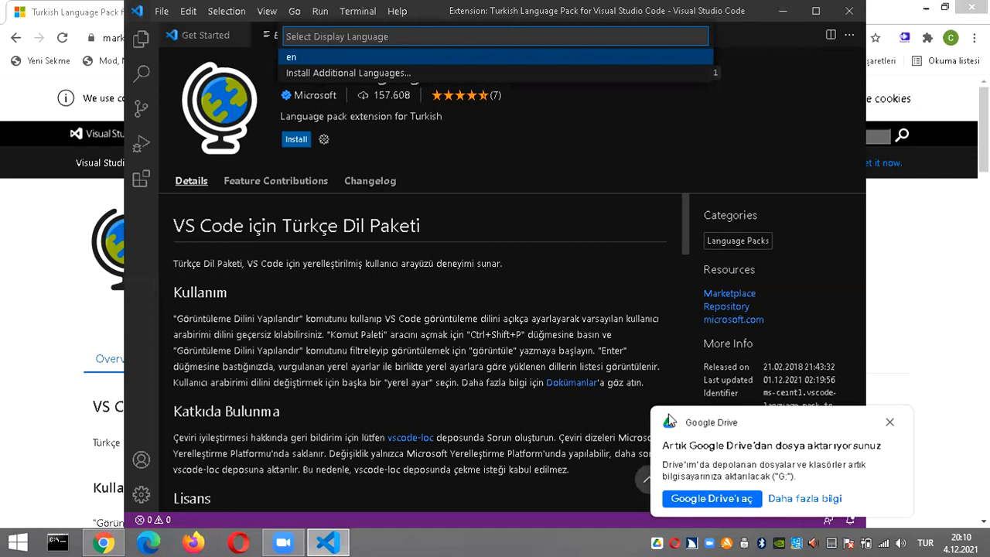
Step: Choose to install additional languages, install the Turkish Language Pack for Visual Studio Code, and close its extension page
scroll(669, 420, "down", 15)
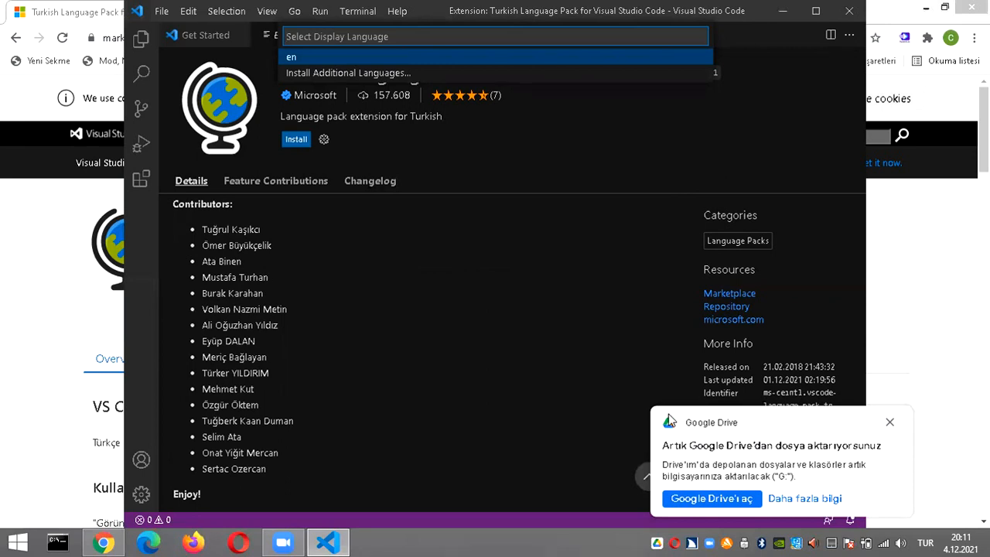
key("Down")
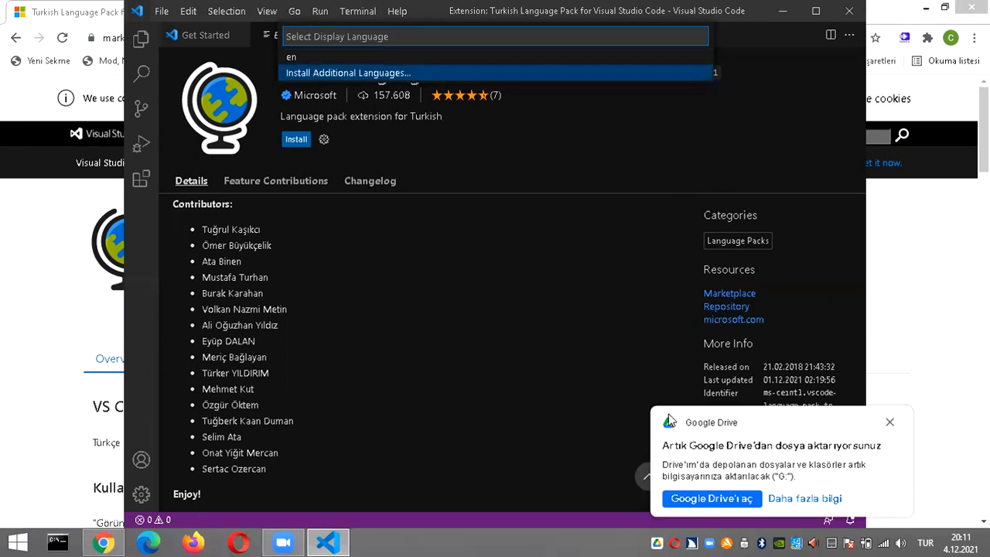
key("Up")
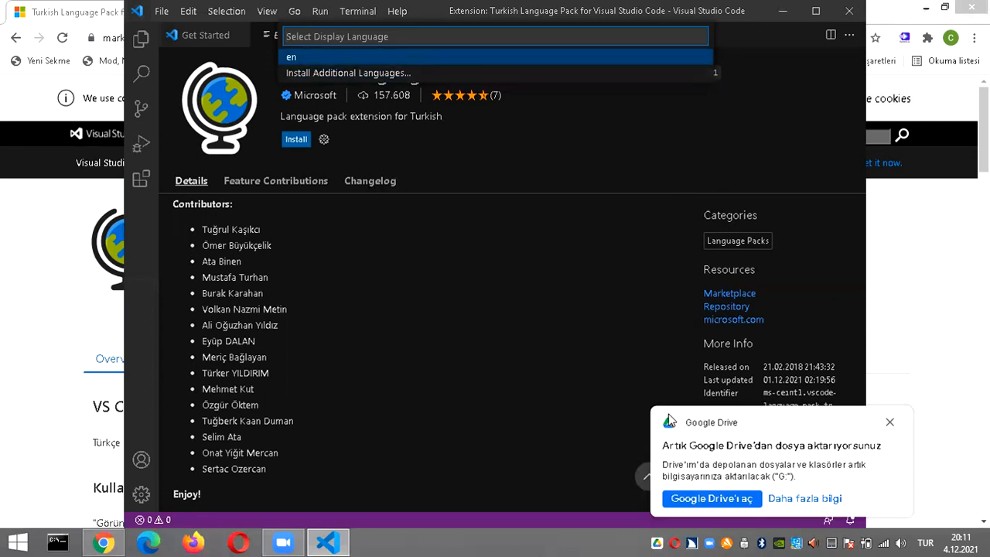
key("Down")
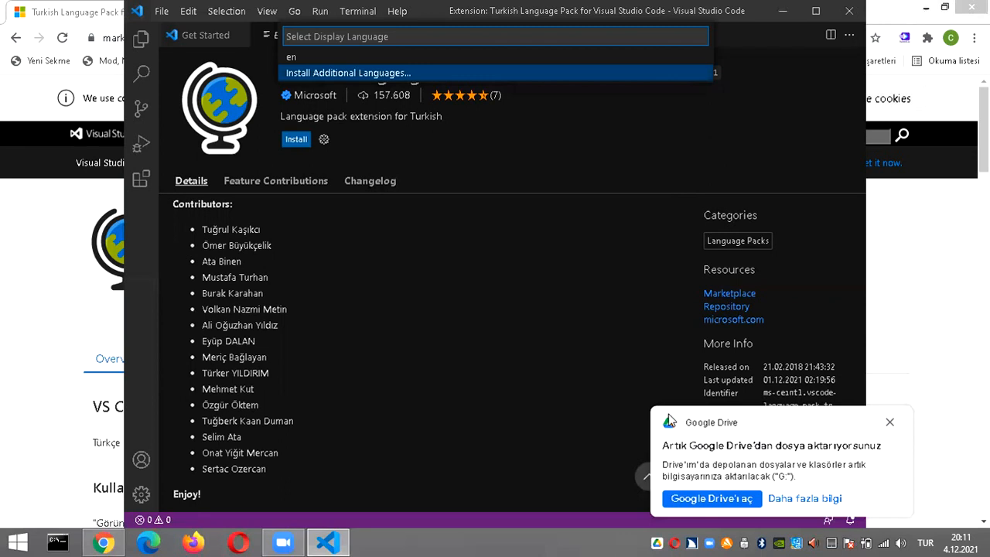
key("Return")
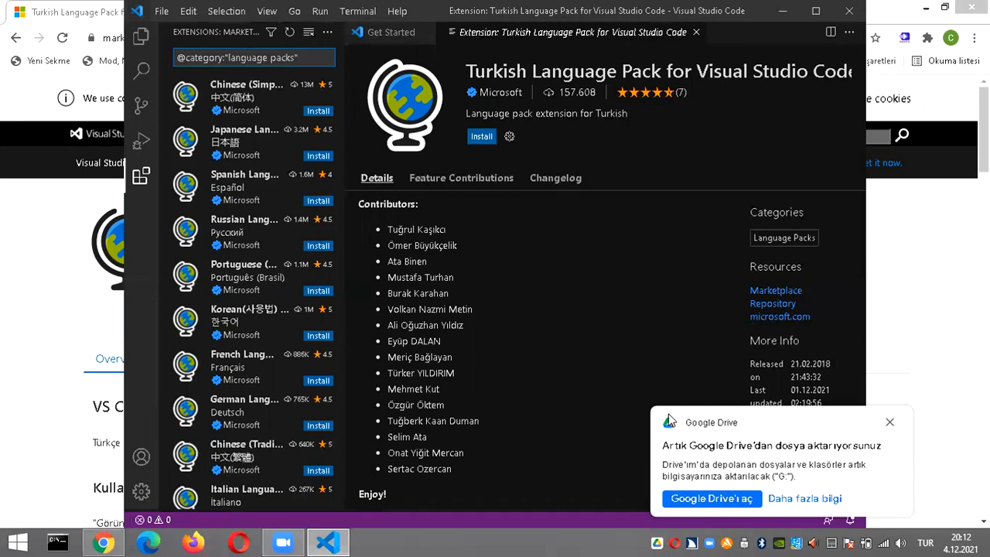
left_click(480, 136)
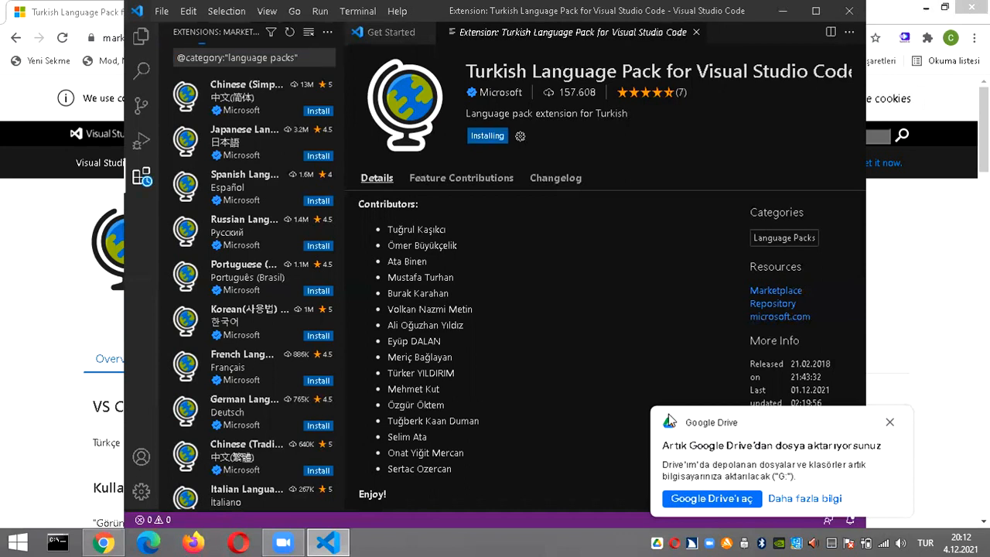
key("ctrl+w")
Step: Configure the display language as "tr" and restart Visual Studio Code to apply it
key("ctrl+shift+p")
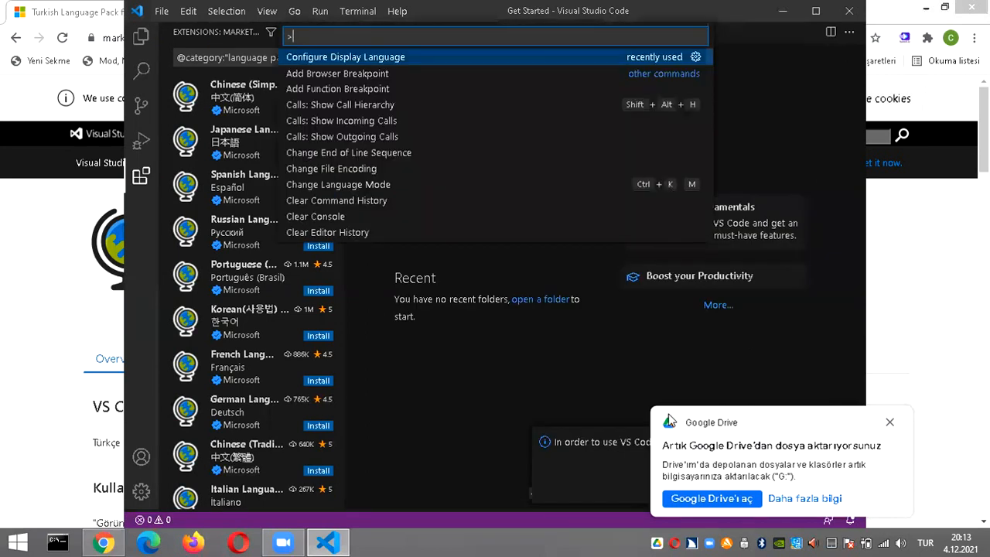
type("disp")
key("Return")
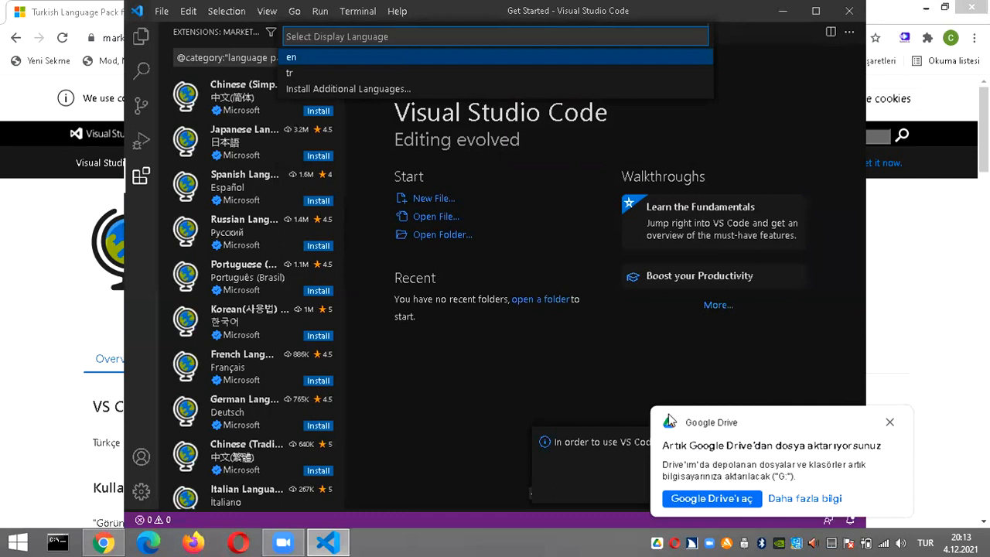
key("Down")
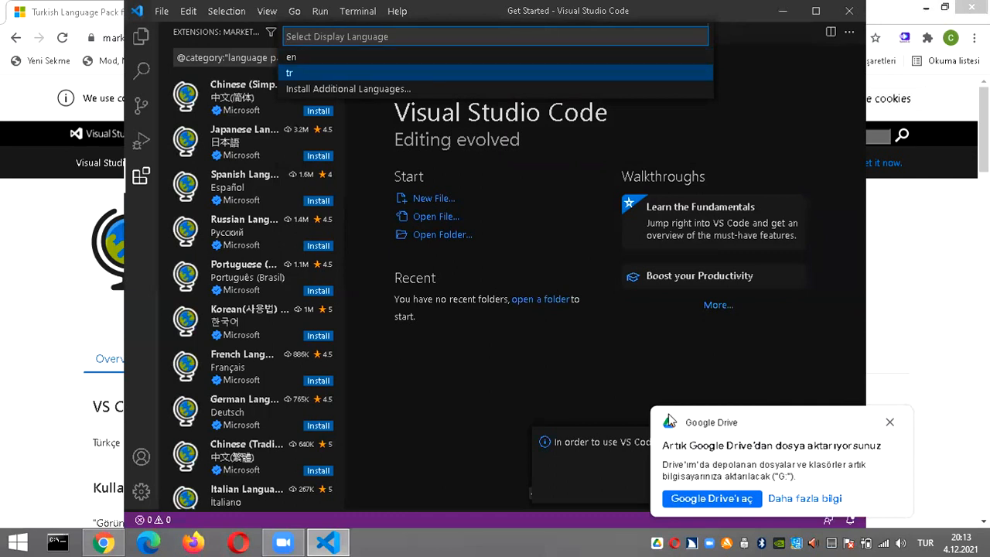
key("Down")
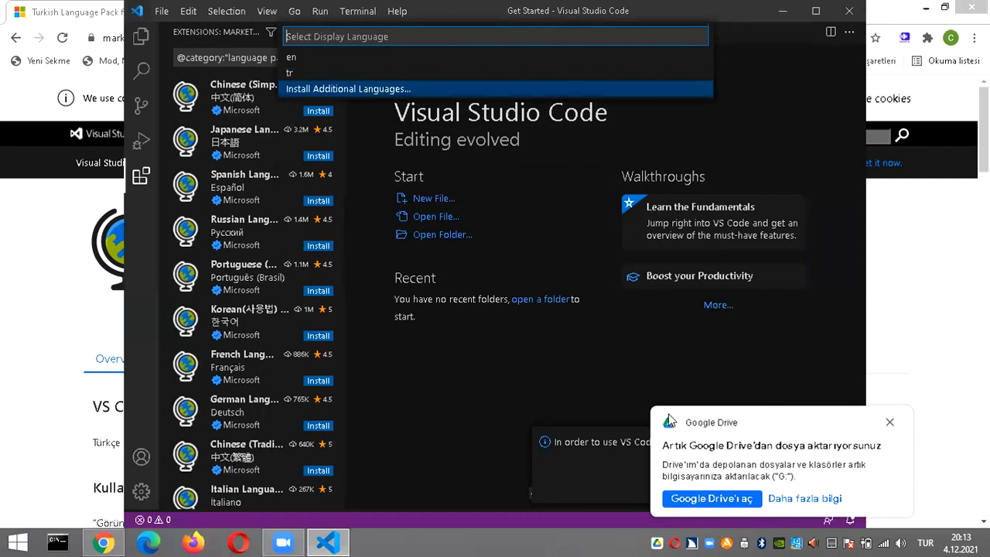
key("Down")
key("Up")
key("Up")
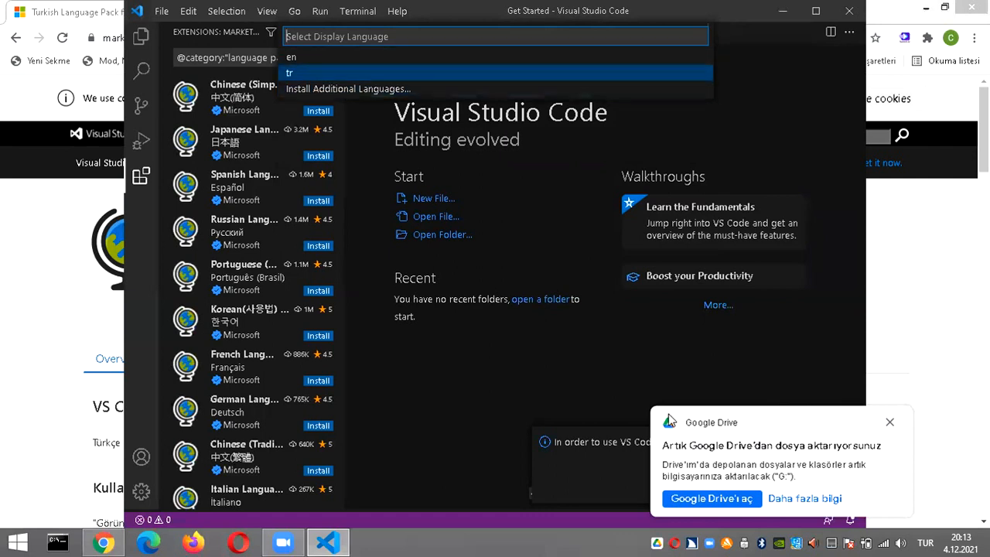
key("Return")
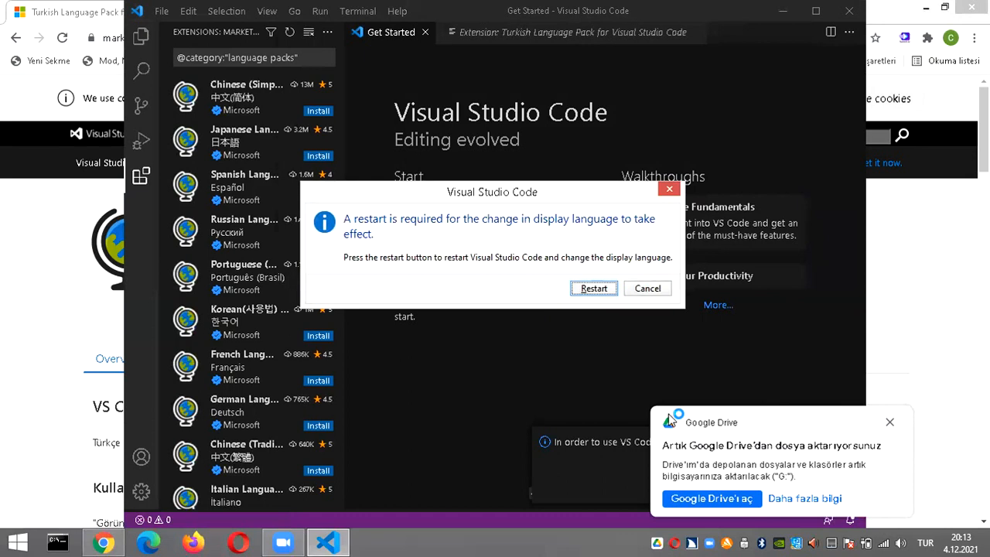
key("Return")
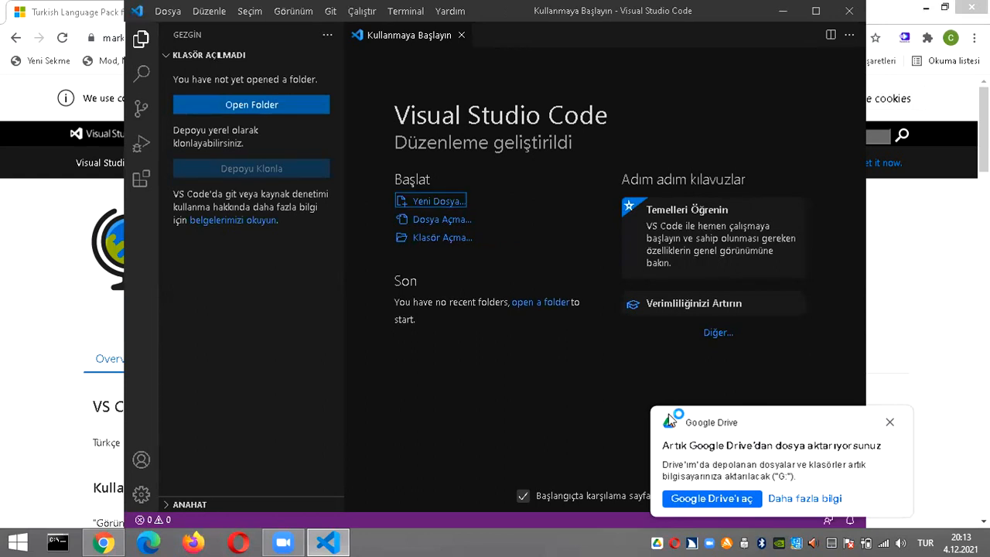
Step: Close Visual Studio Code
key("Tab")
key("Tab")
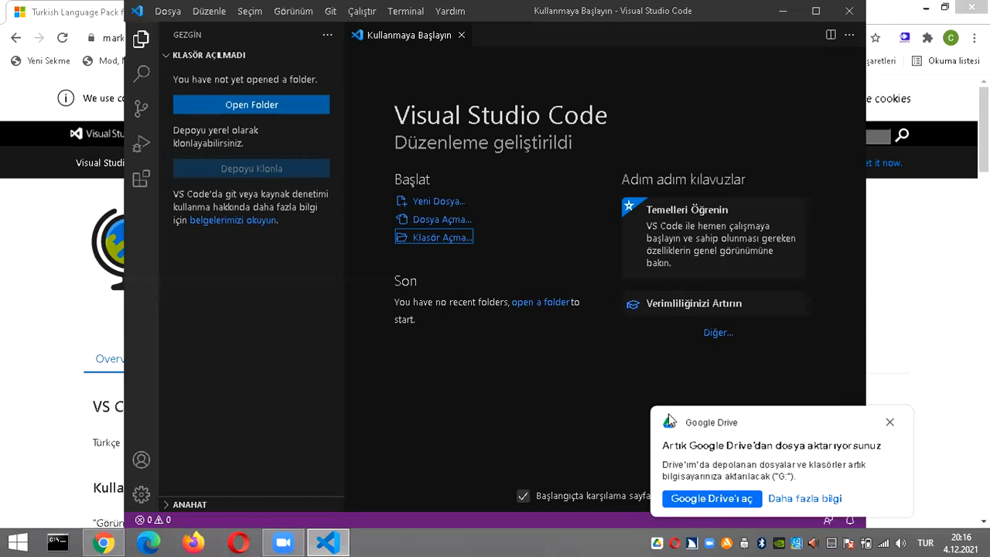
key("alt+F4")
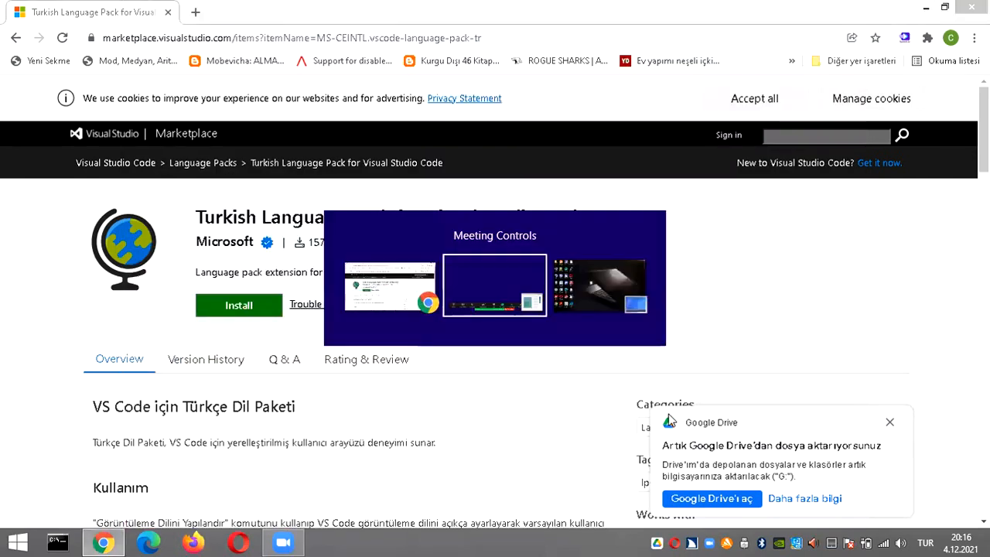